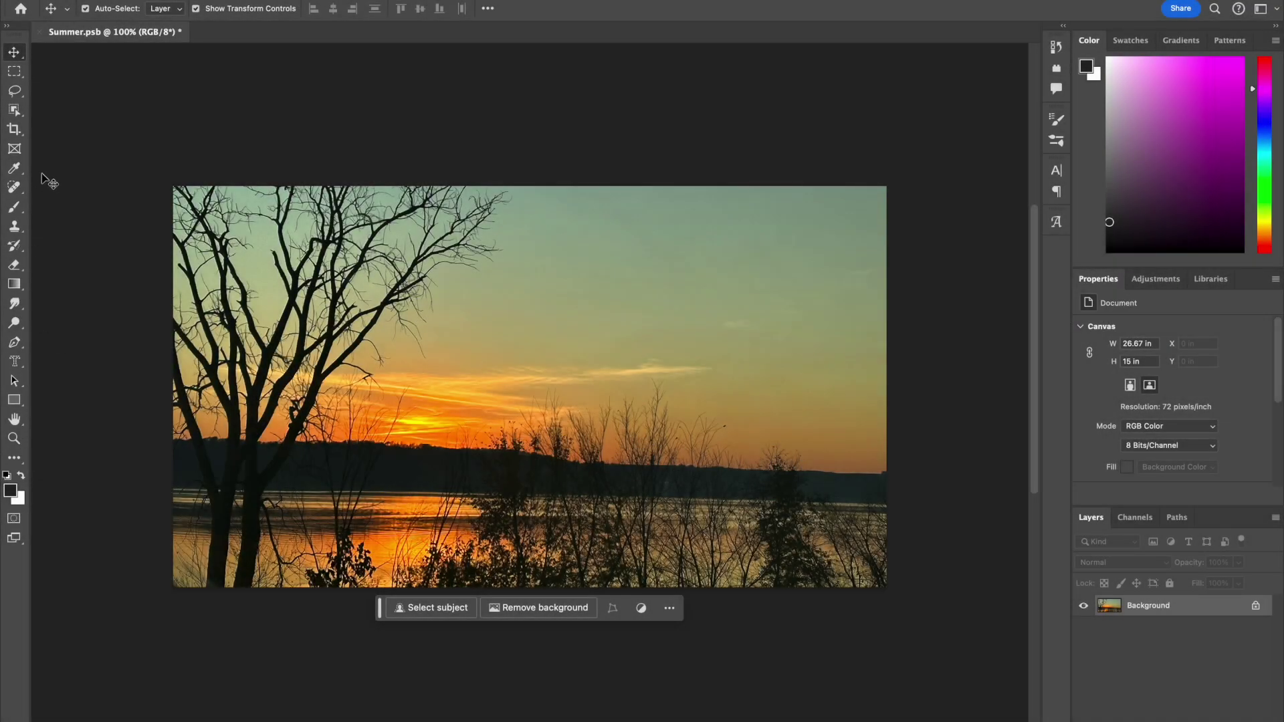
Select the whole sunset photo with the Rectangular Marquee and copy it onto Layer 1.
{"action": "left_click", "coordinate": [18, 72]}
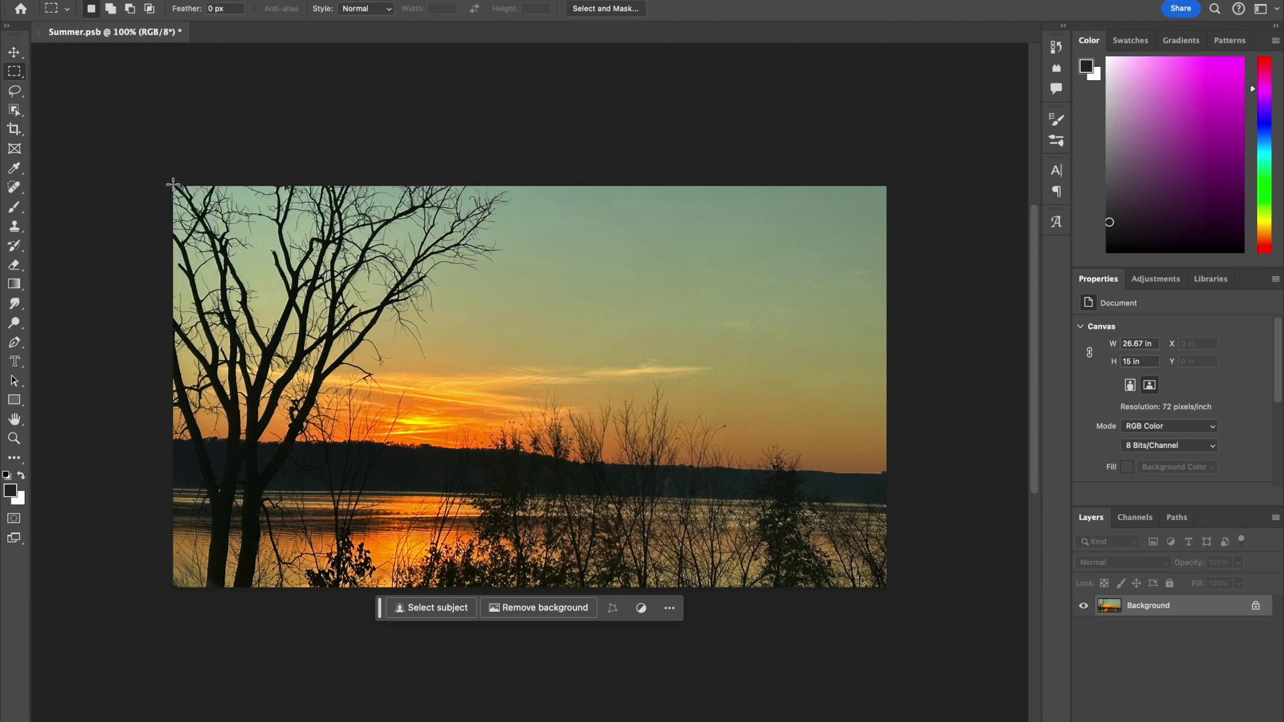
{"action": "mouse_move", "coordinate": [173, 183]}
{"action": "left_mouse_down"}
{"action": "mouse_move", "coordinate": [826, 594]}
{"action": "mouse_move", "coordinate": [889, 603]}
{"action": "left_mouse_up"}
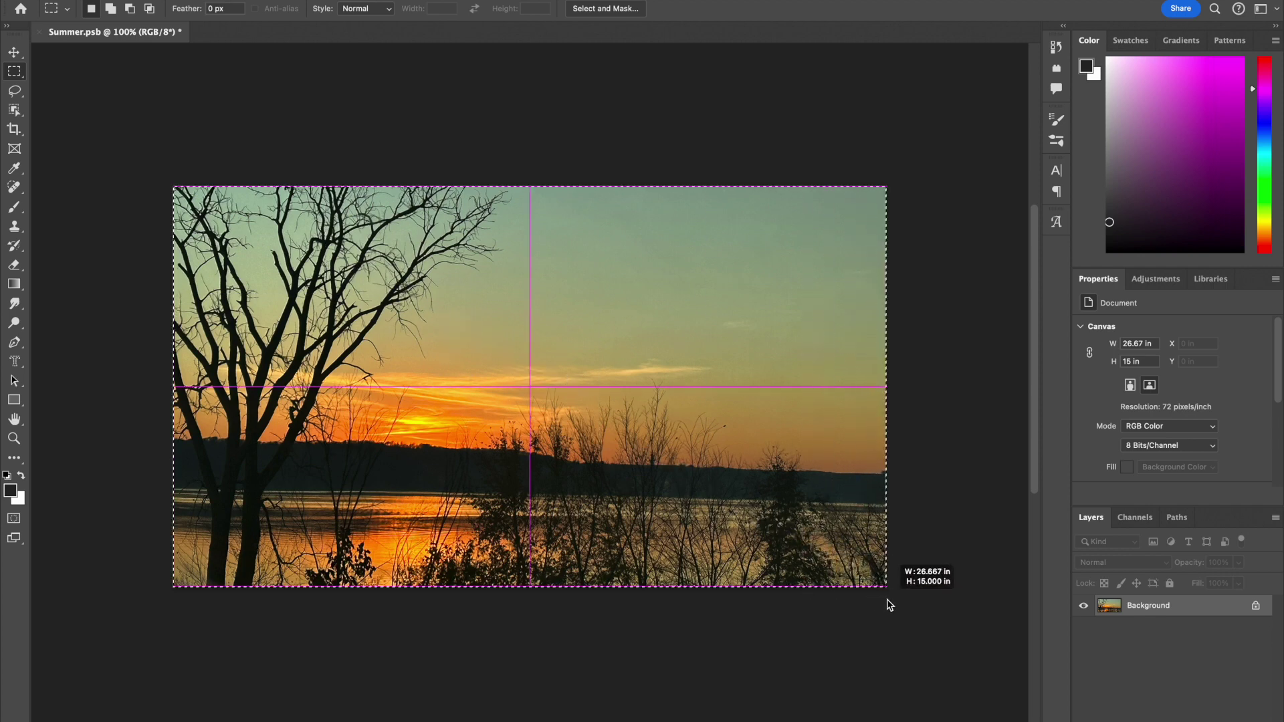
{"action": "left_click_drag", "start_coordinate": [890, 604], "coordinate": [887, 601]}
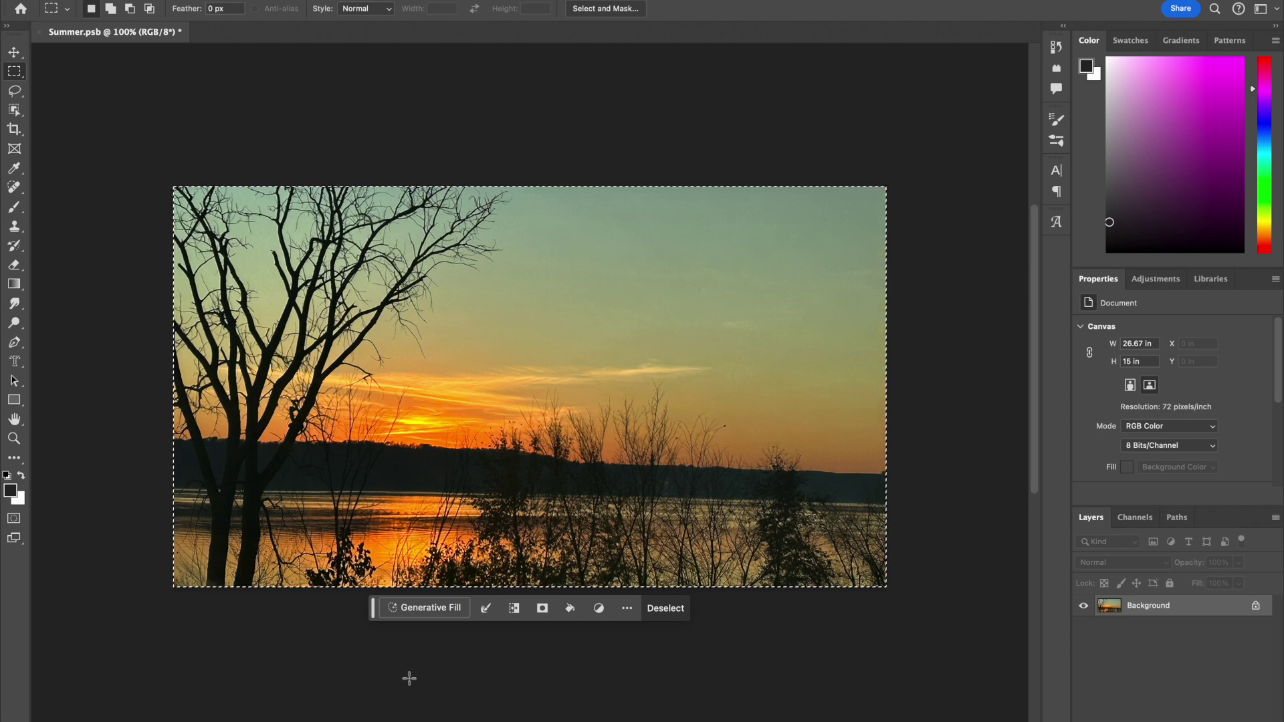
{"action": "key", "text": "ctrl+j"}
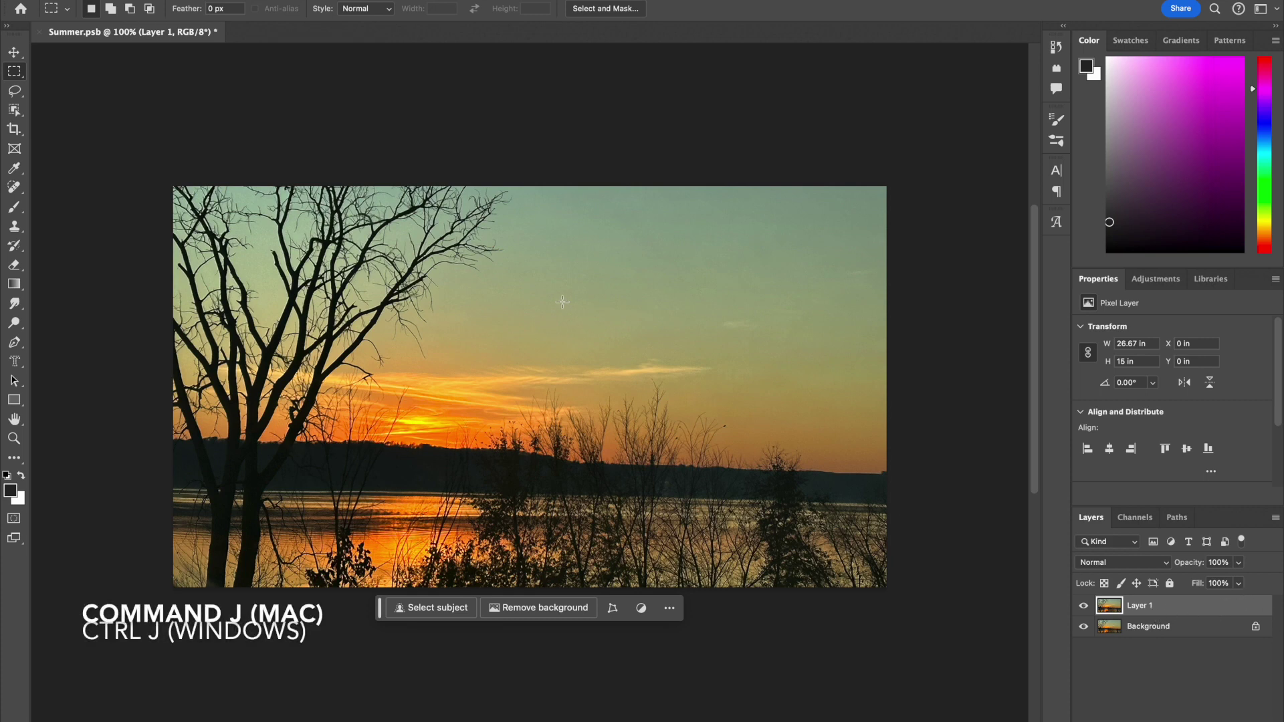
Make a 'summertime' type-mask selection in HWT Artz at 300 pt across the sky.
{"action": "left_click", "coordinate": [17, 364]}
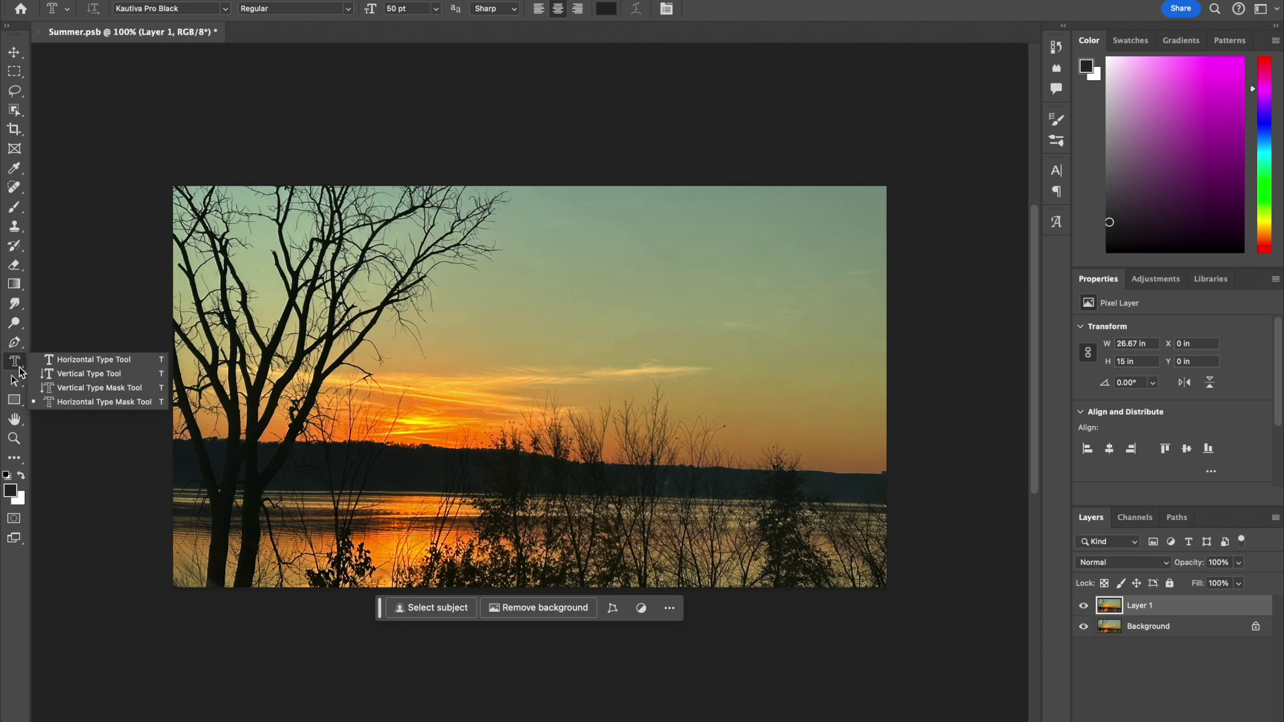
{"action": "left_click", "coordinate": [101, 400]}
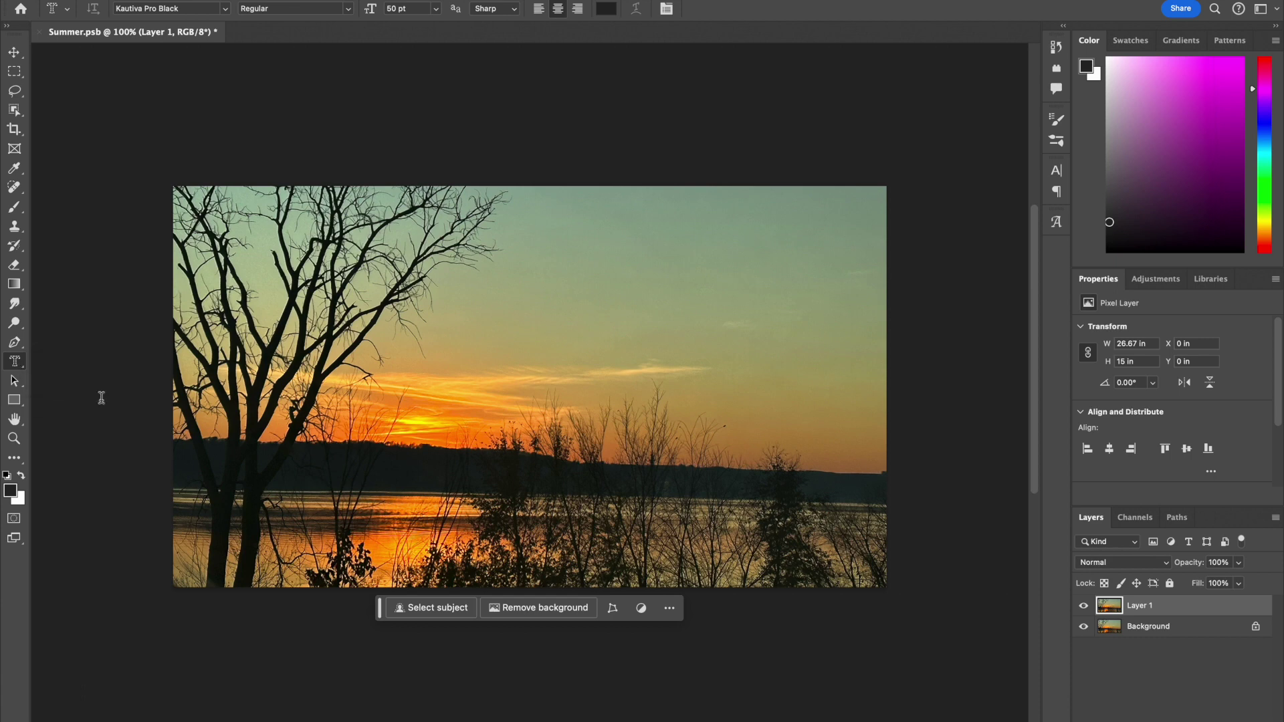
{"action": "left_click", "coordinate": [526, 381]}
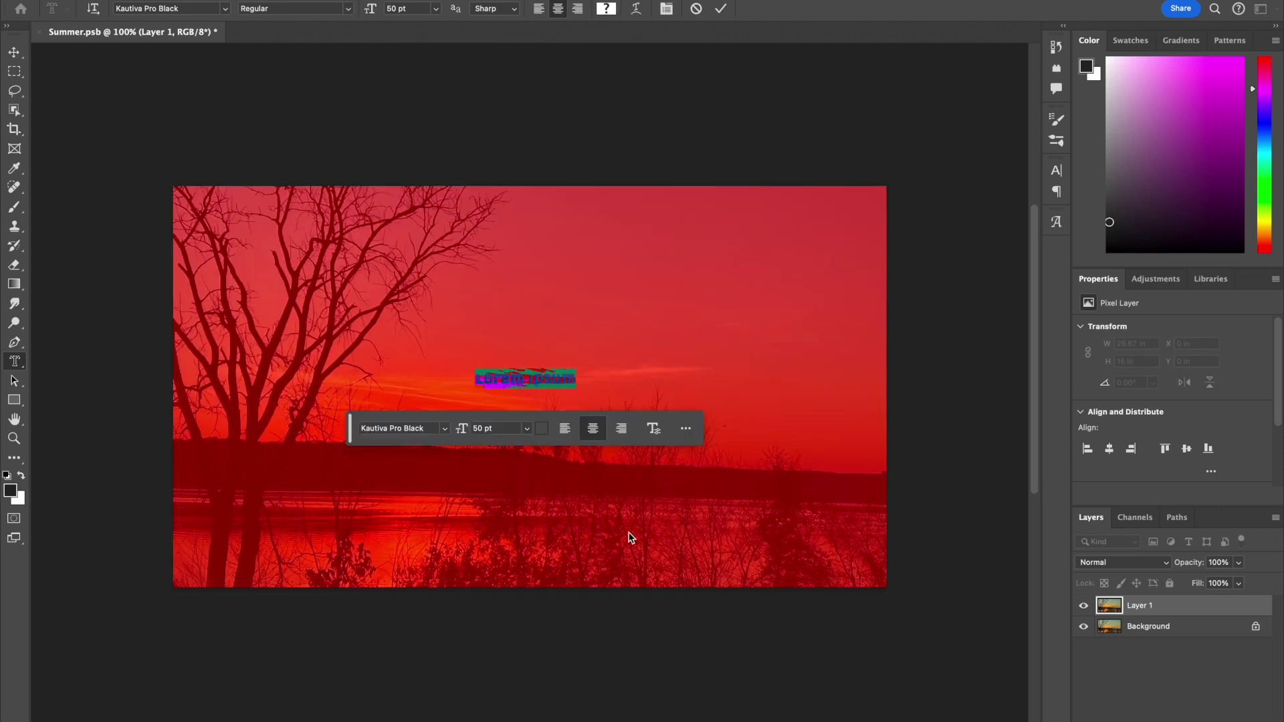
{"action": "left_click", "coordinate": [526, 432]}
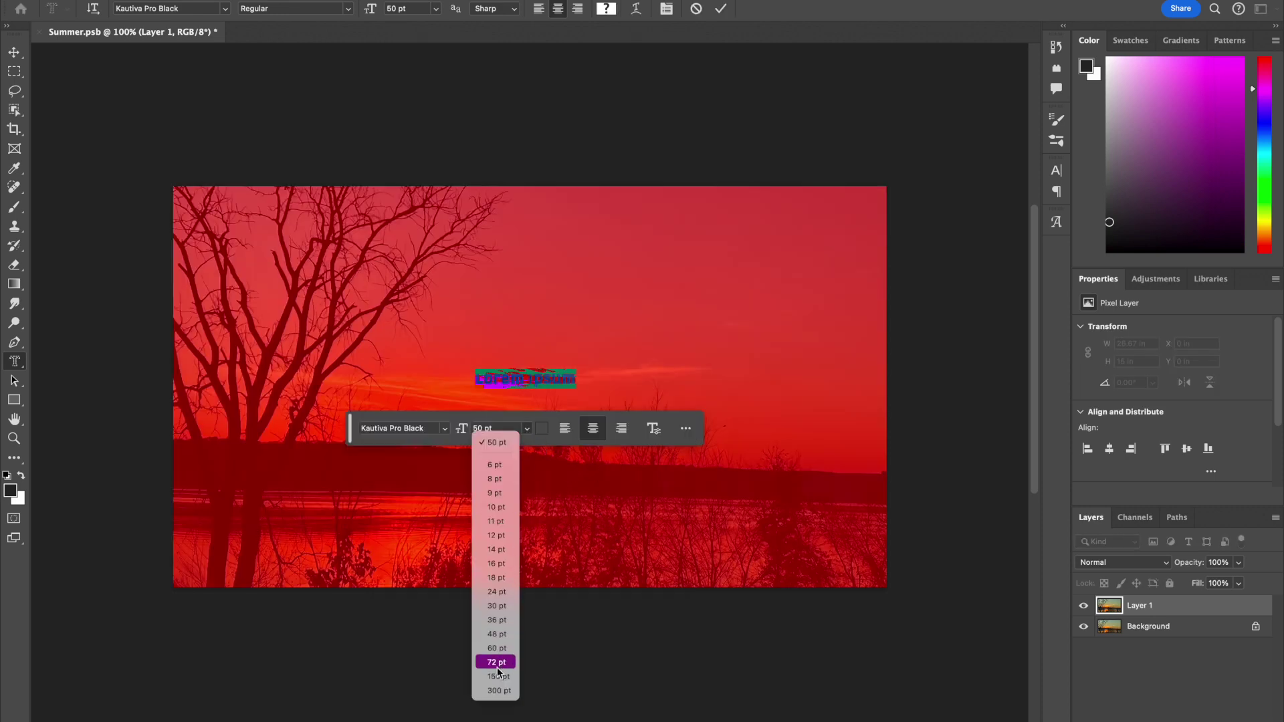
{"action": "left_click", "coordinate": [495, 690]}
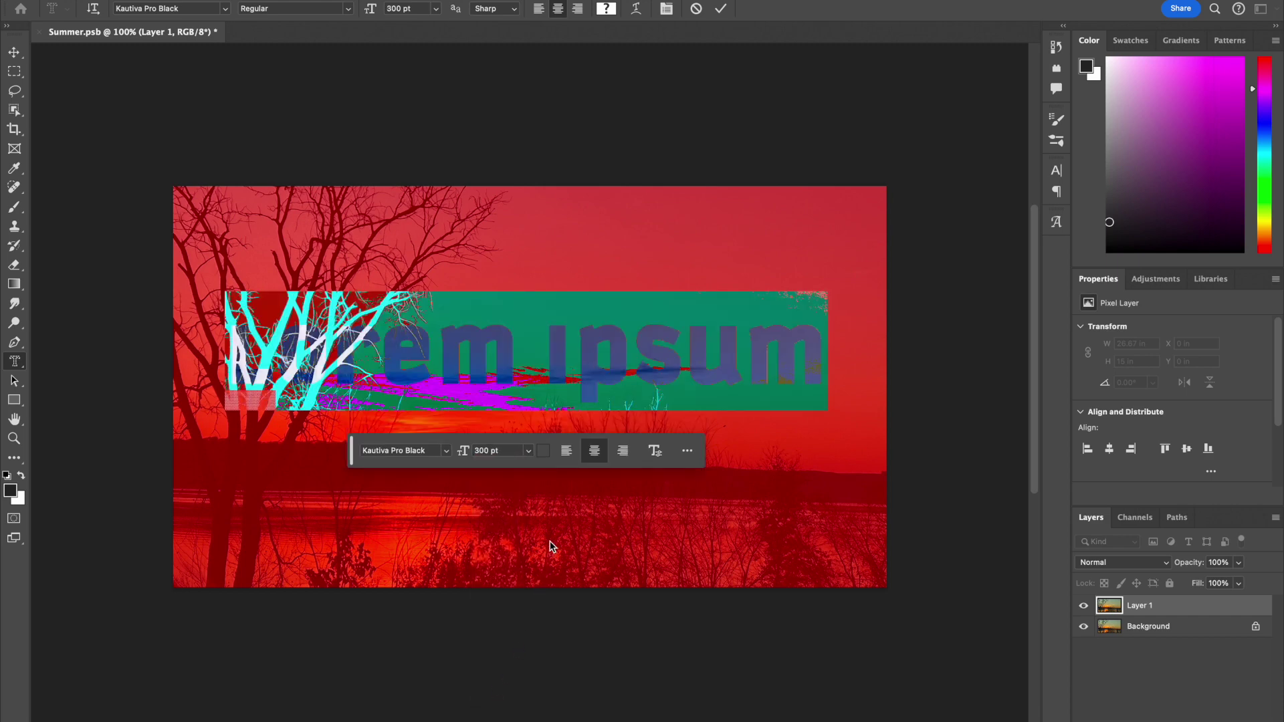
{"action": "type", "text": "su"}
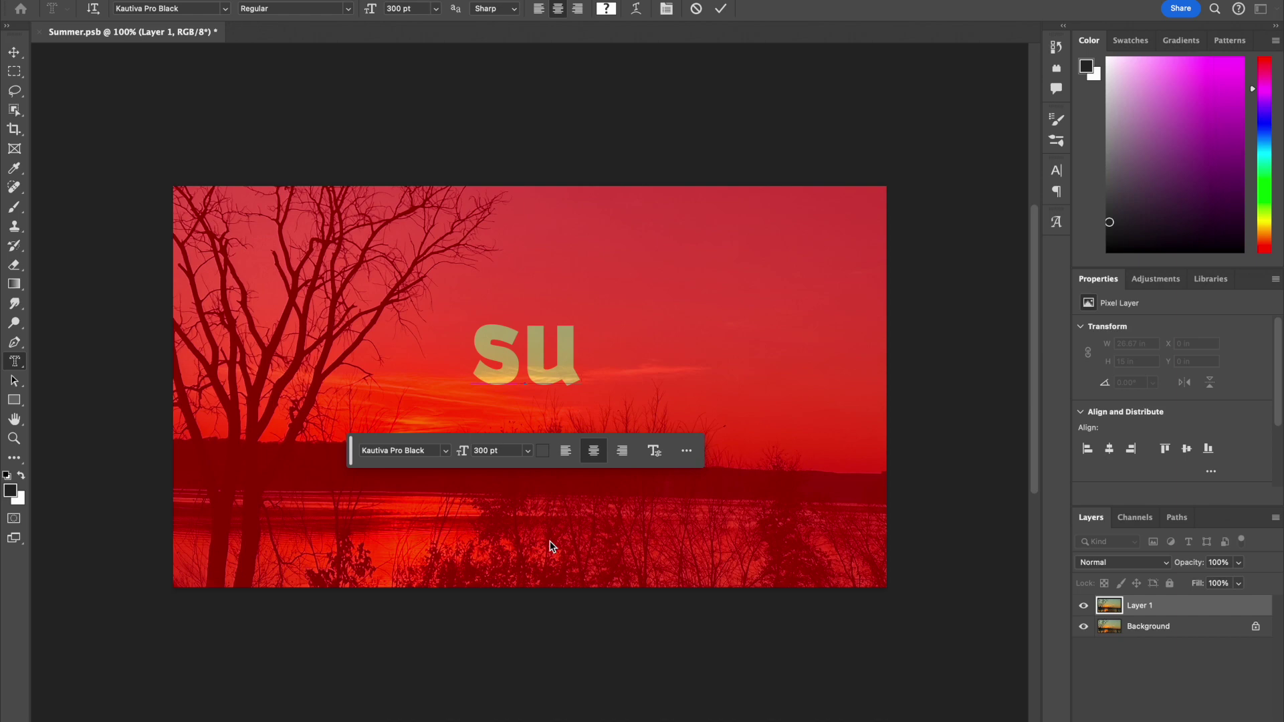
{"action": "type", "text": "mmerti"}
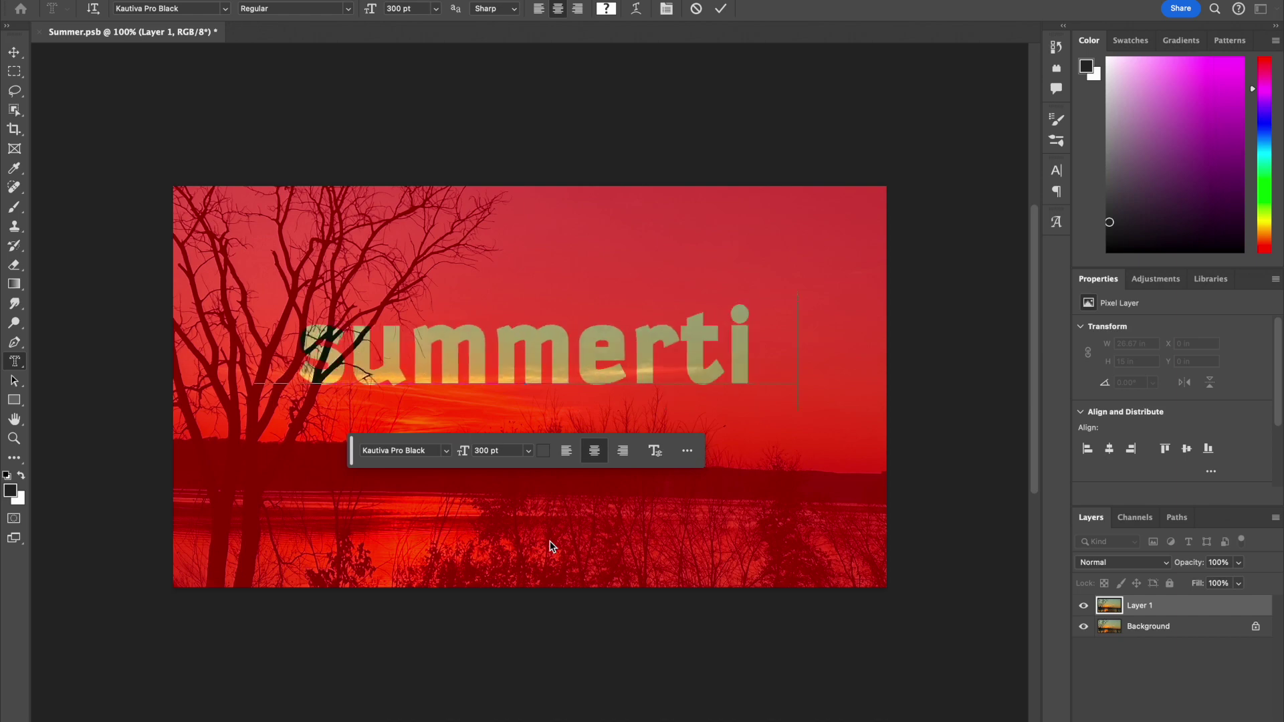
{"action": "type", "text": "me"}
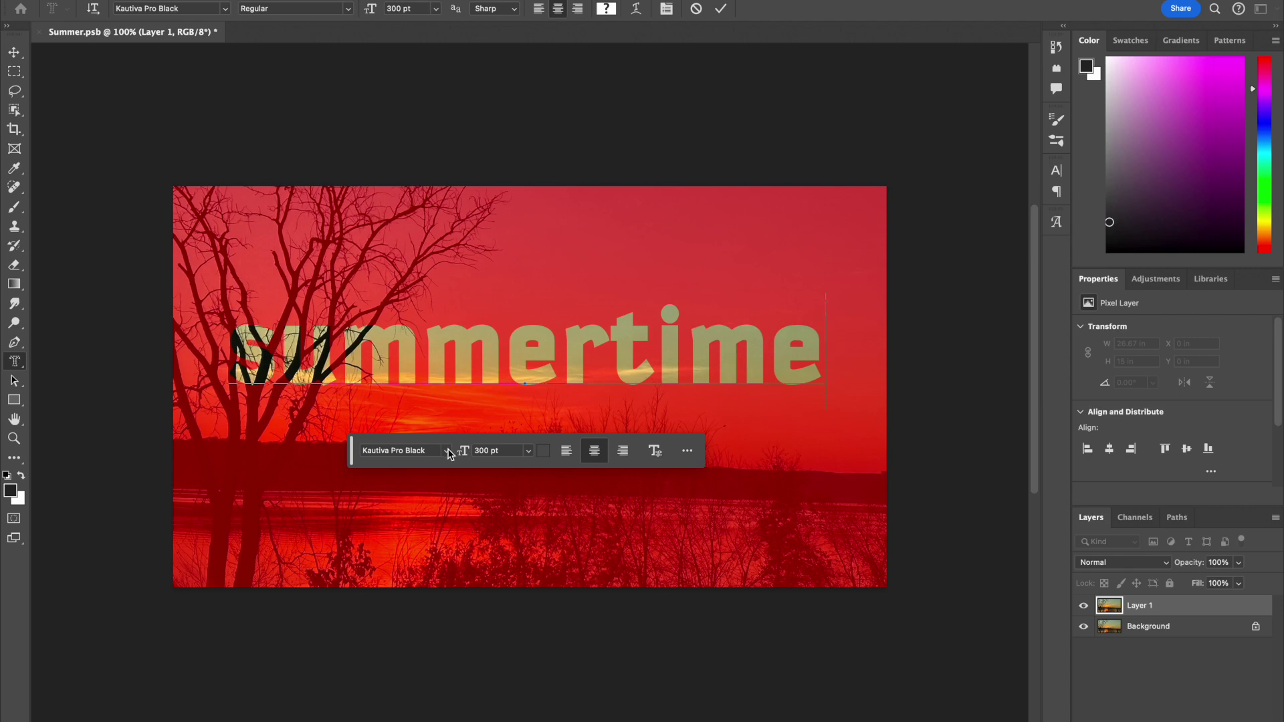
{"action": "double_click", "coordinate": [589, 351]}
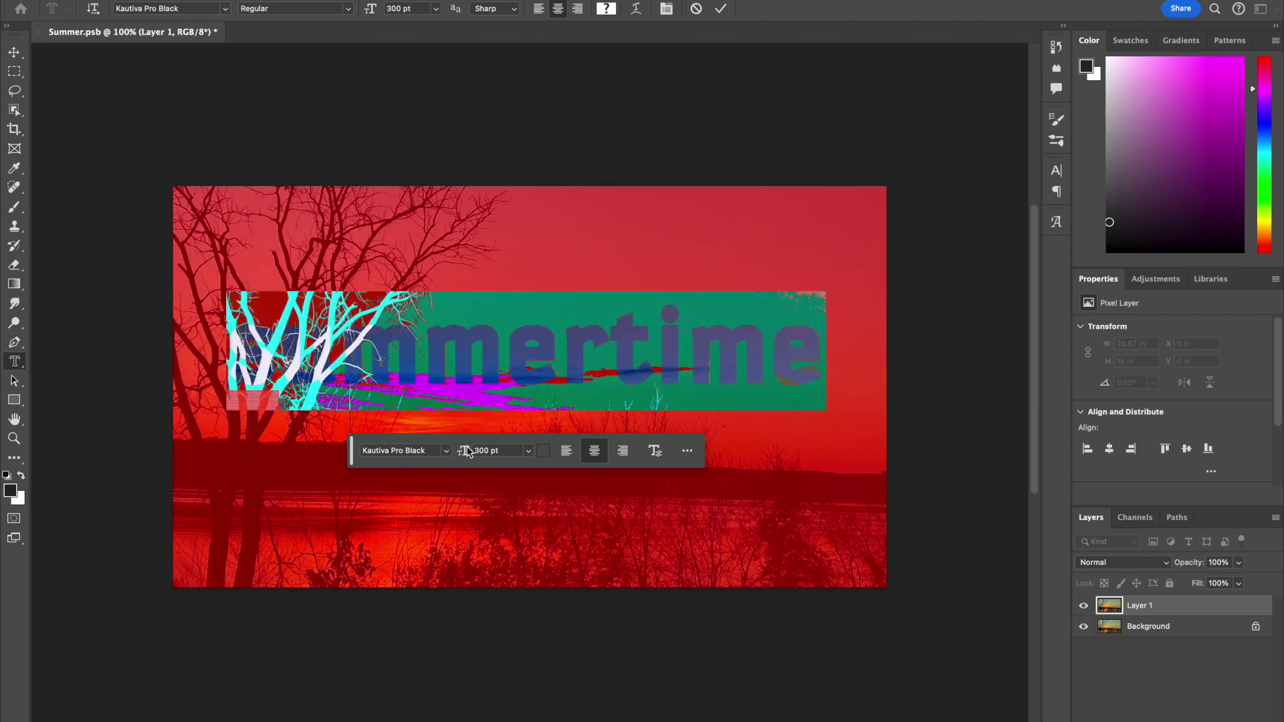
{"action": "left_click", "coordinate": [447, 453]}
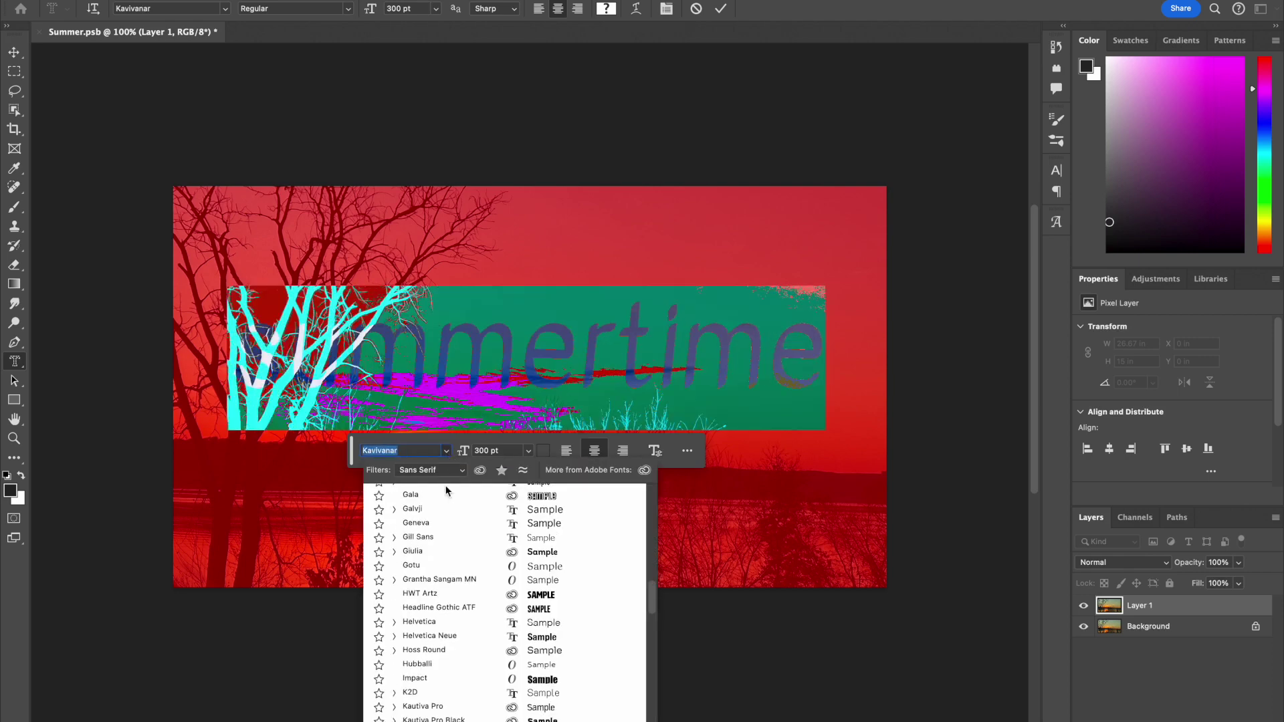
{"action": "left_click", "coordinate": [440, 595]}
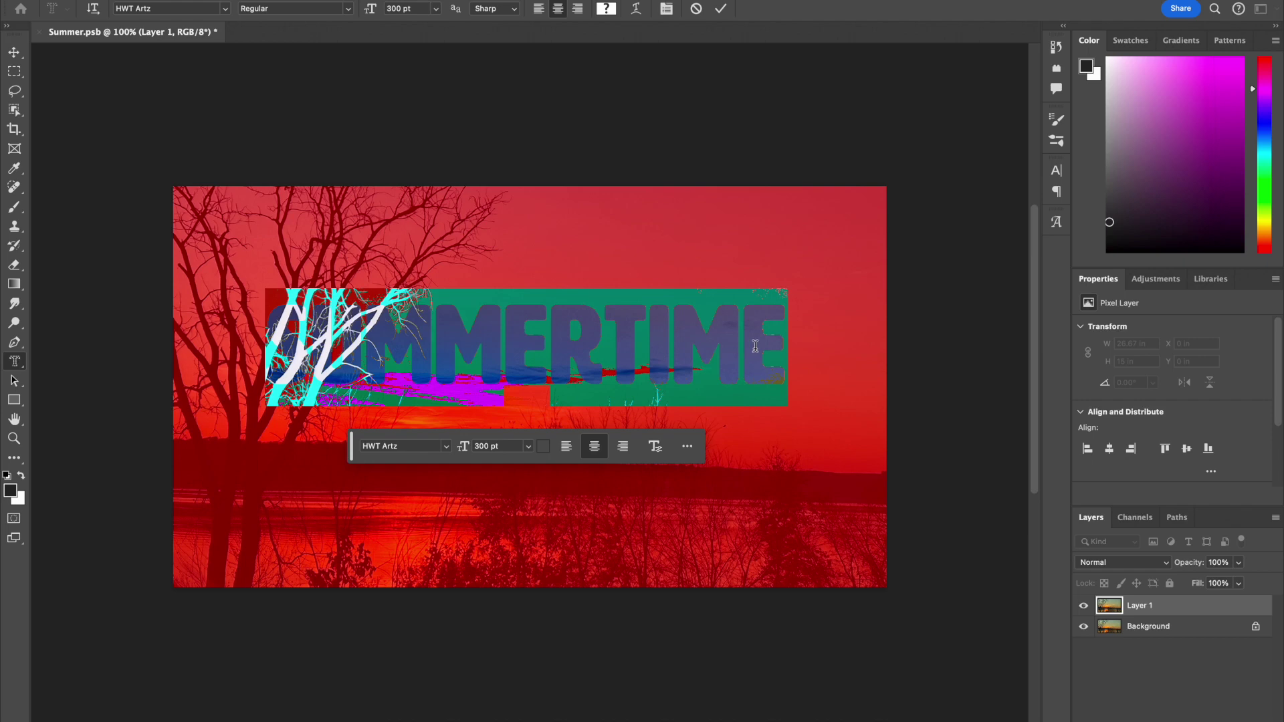
{"action": "left_click", "coordinate": [719, 11]}
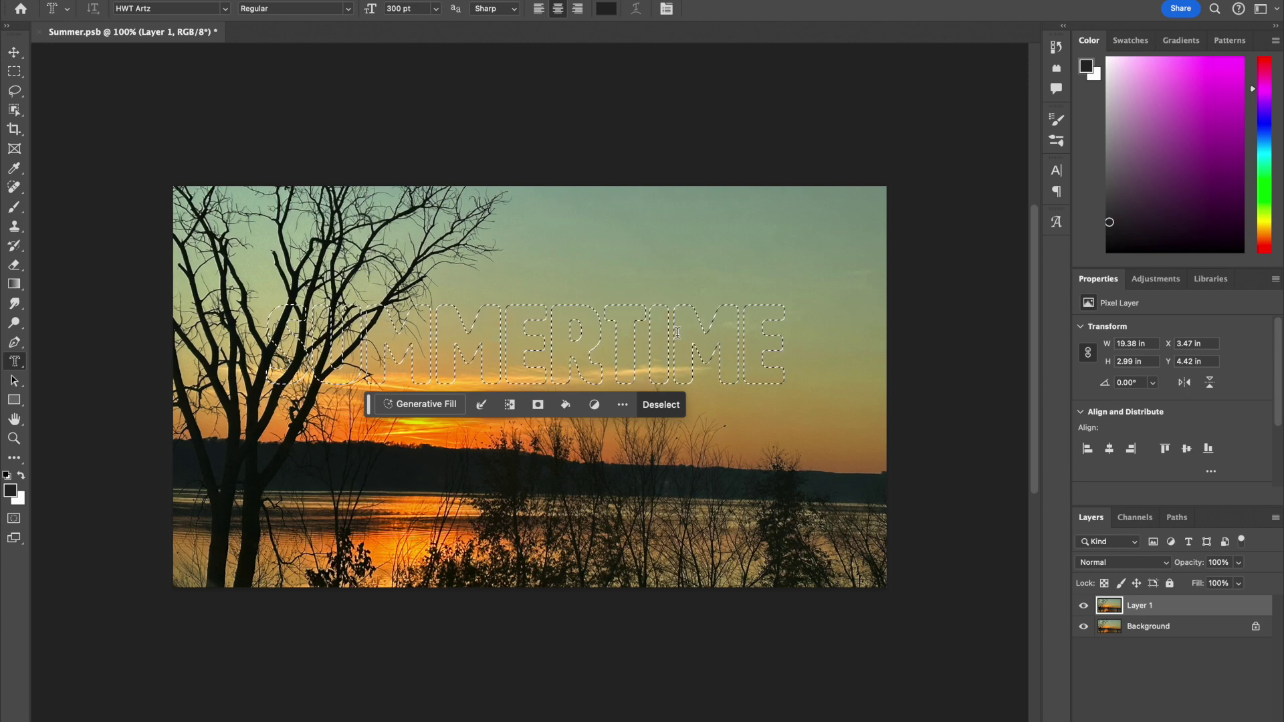
Copy the SUMMERTIME selection to Layer 2 and check it by toggling photo layer visibility.
{"action": "key", "text": "super+j"}
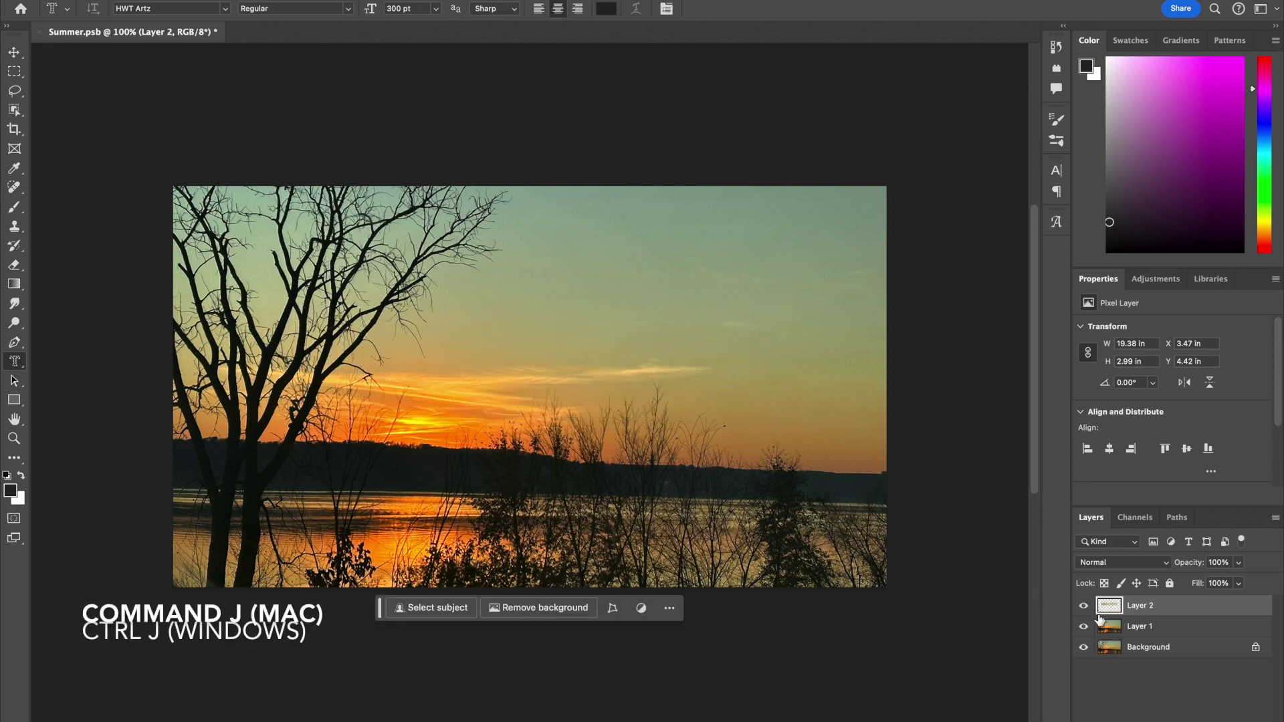
{"action": "left_click", "coordinate": [1083, 647]}
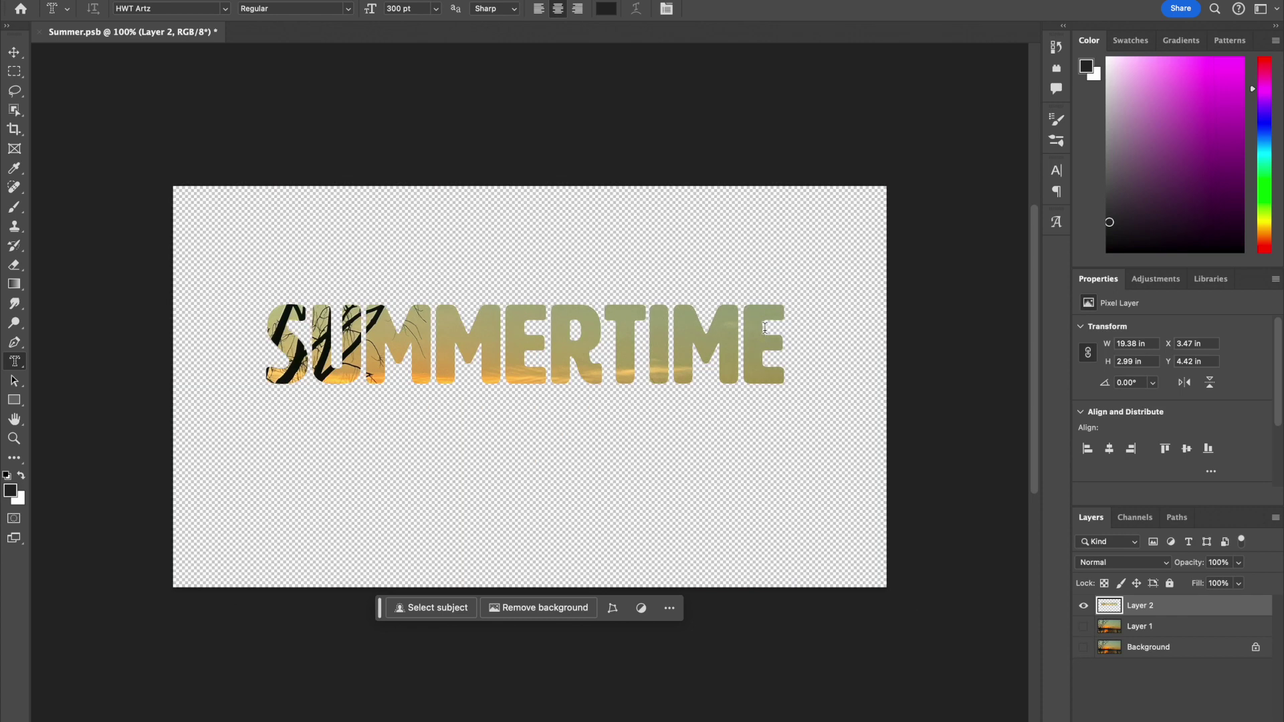
{"action": "left_click", "coordinate": [1083, 626]}
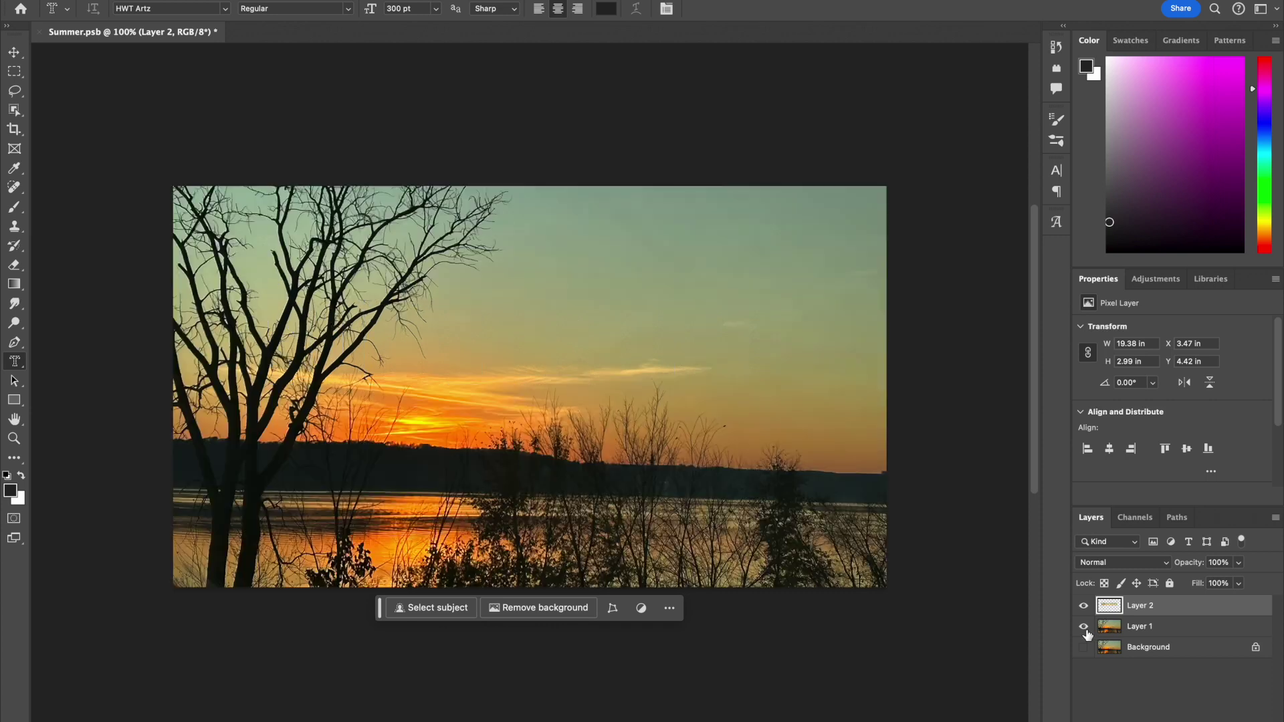
Open and close Layer 2's blending options, then show the Adjustments list.
{"action": "double_click", "coordinate": [1184, 614]}
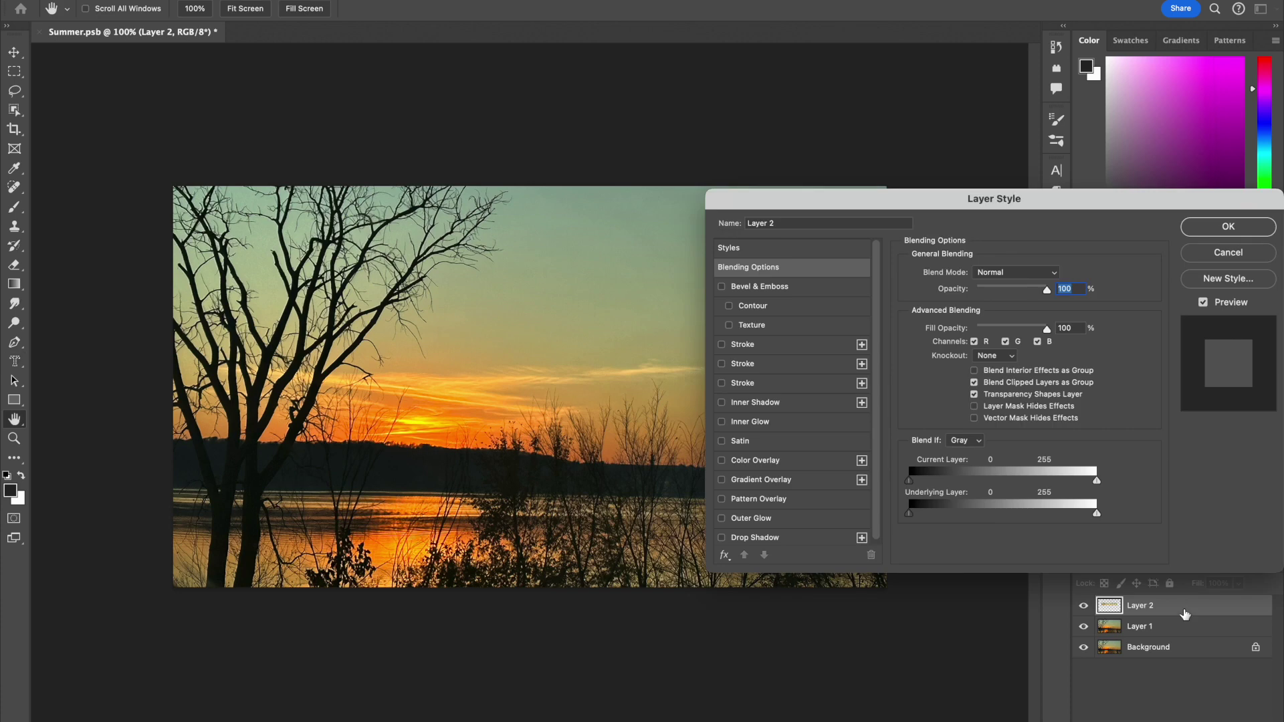
{"action": "left_click", "coordinate": [1221, 258]}
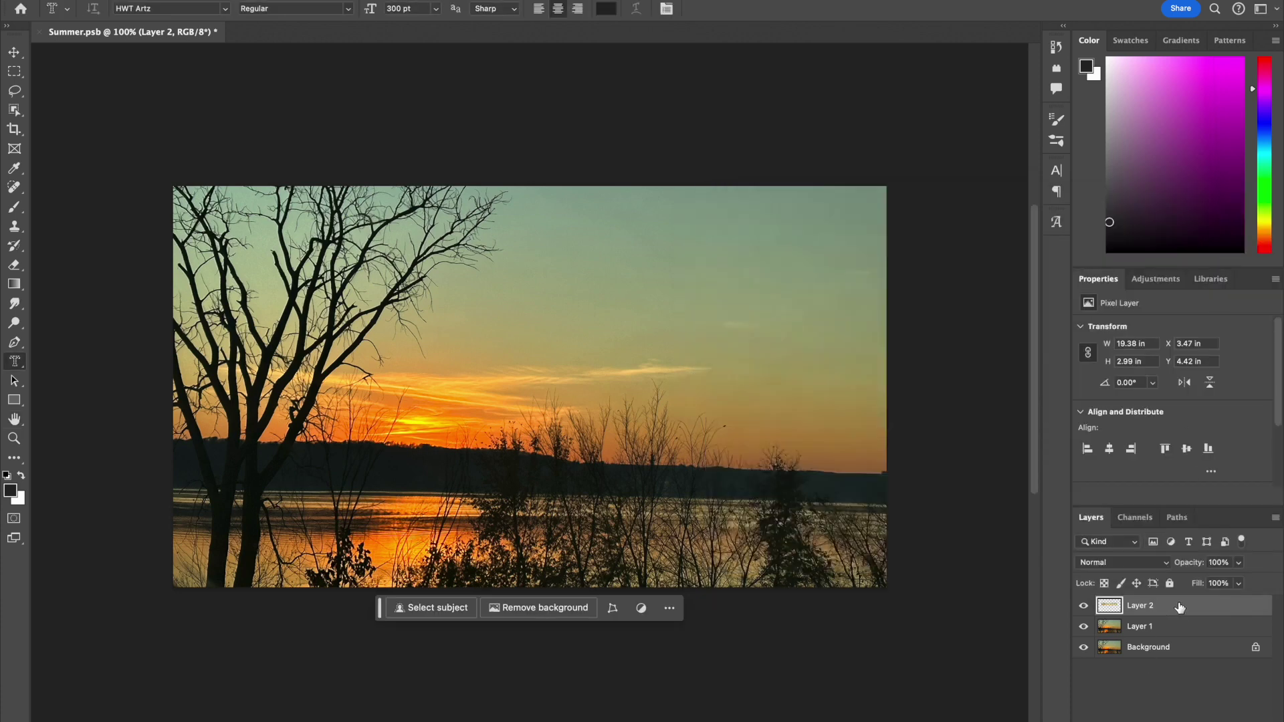
{"action": "left_click", "coordinate": [1169, 284]}
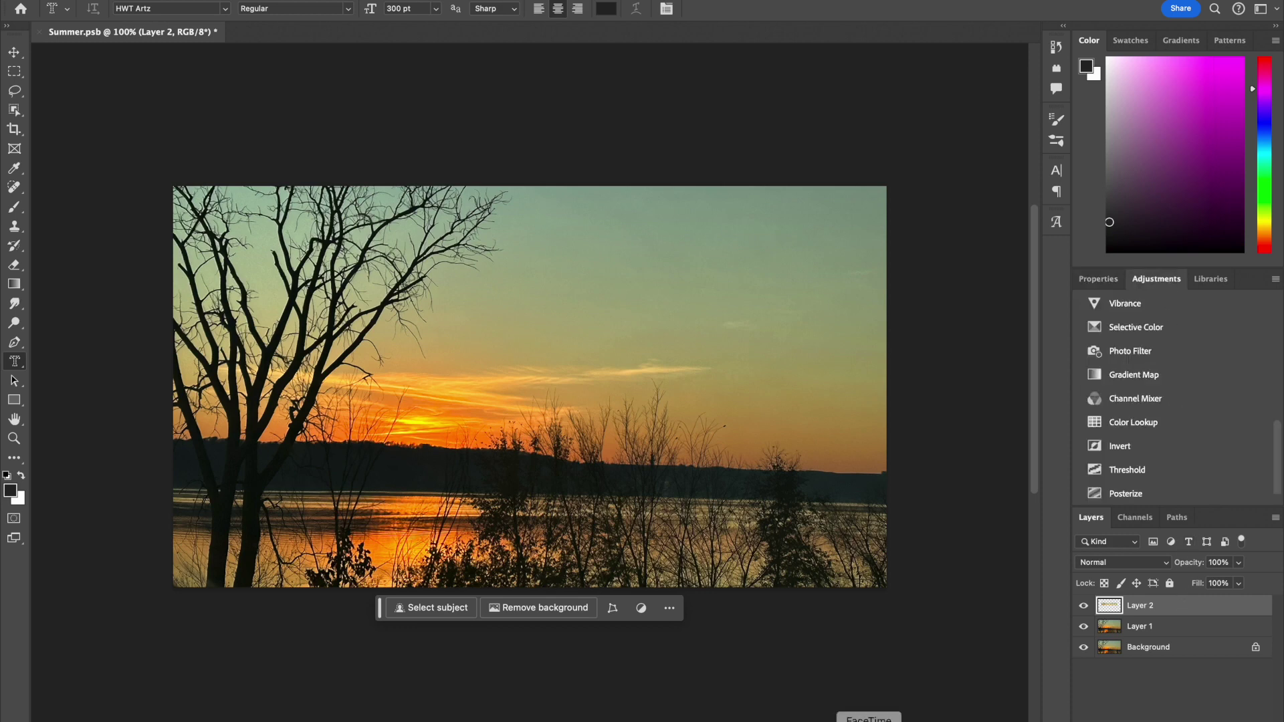
Add a Vibrance adjustment layer with Vibrance +43 and Saturation +14 above Layer 2.
{"action": "left_click", "coordinate": [1160, 303]}
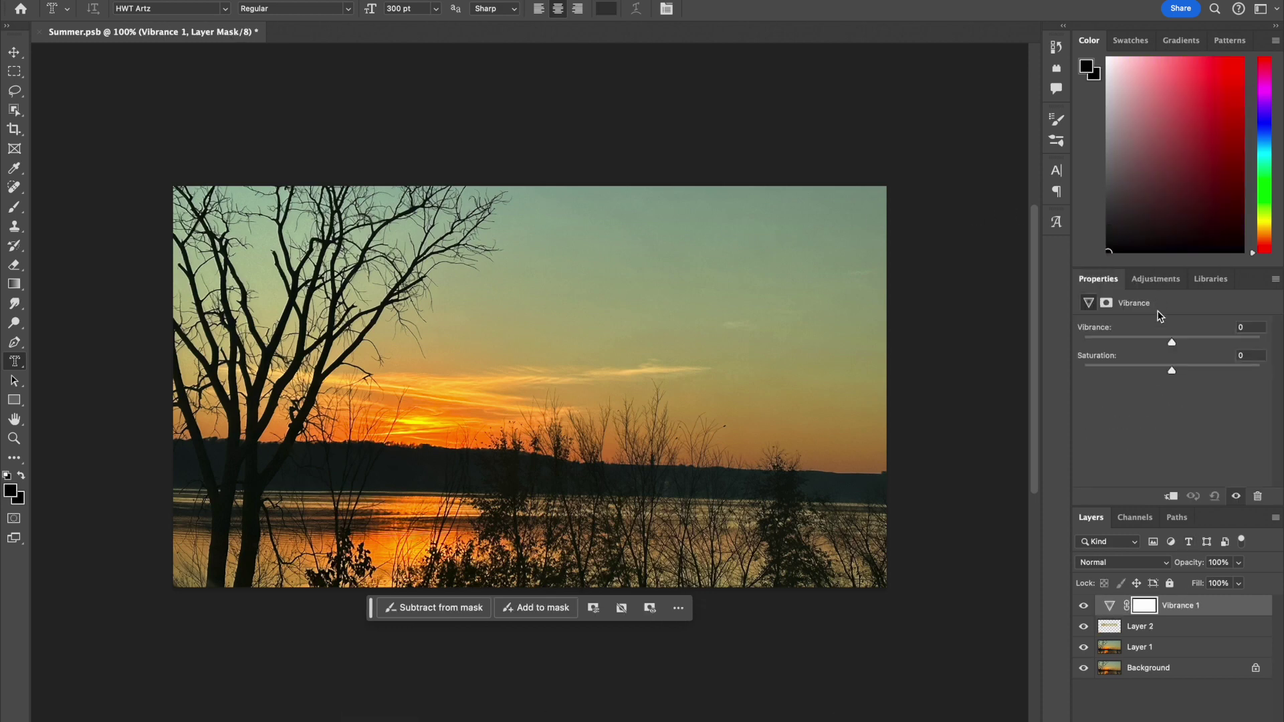
{"action": "left_click_drag", "start_coordinate": [1173, 345], "coordinate": [1211, 346]}
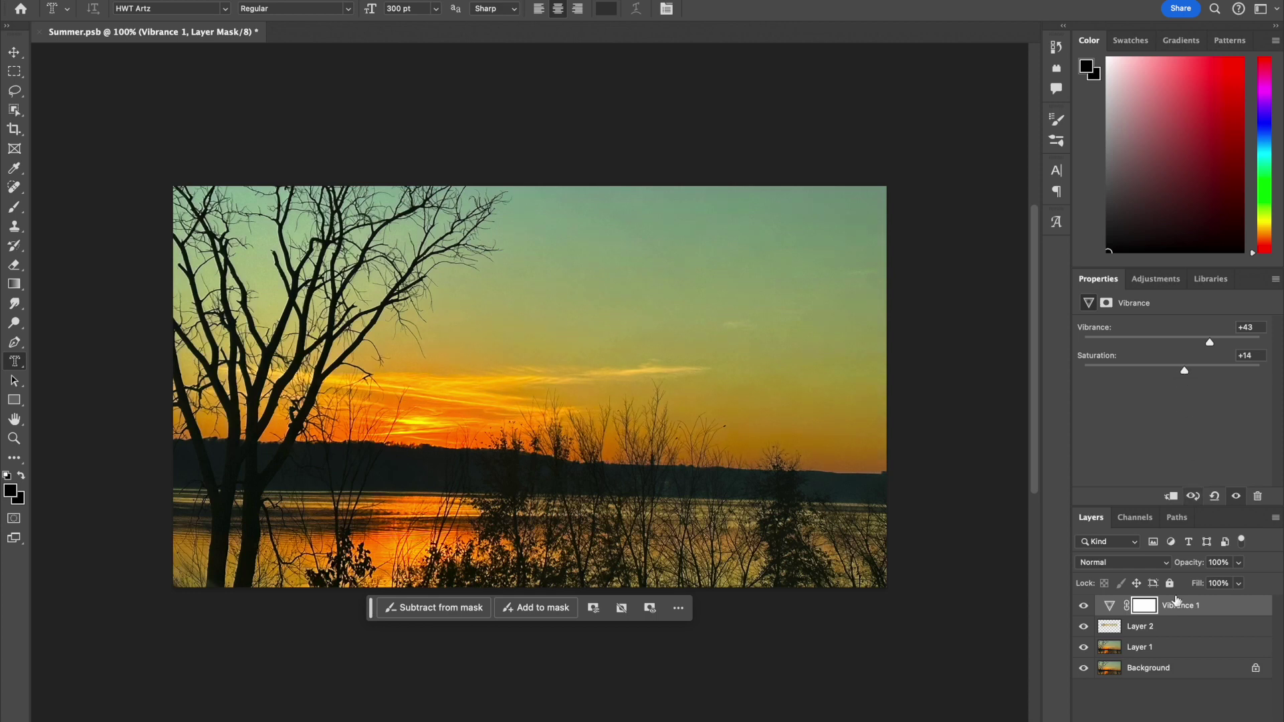
{"action": "left_click", "coordinate": [1166, 632]}
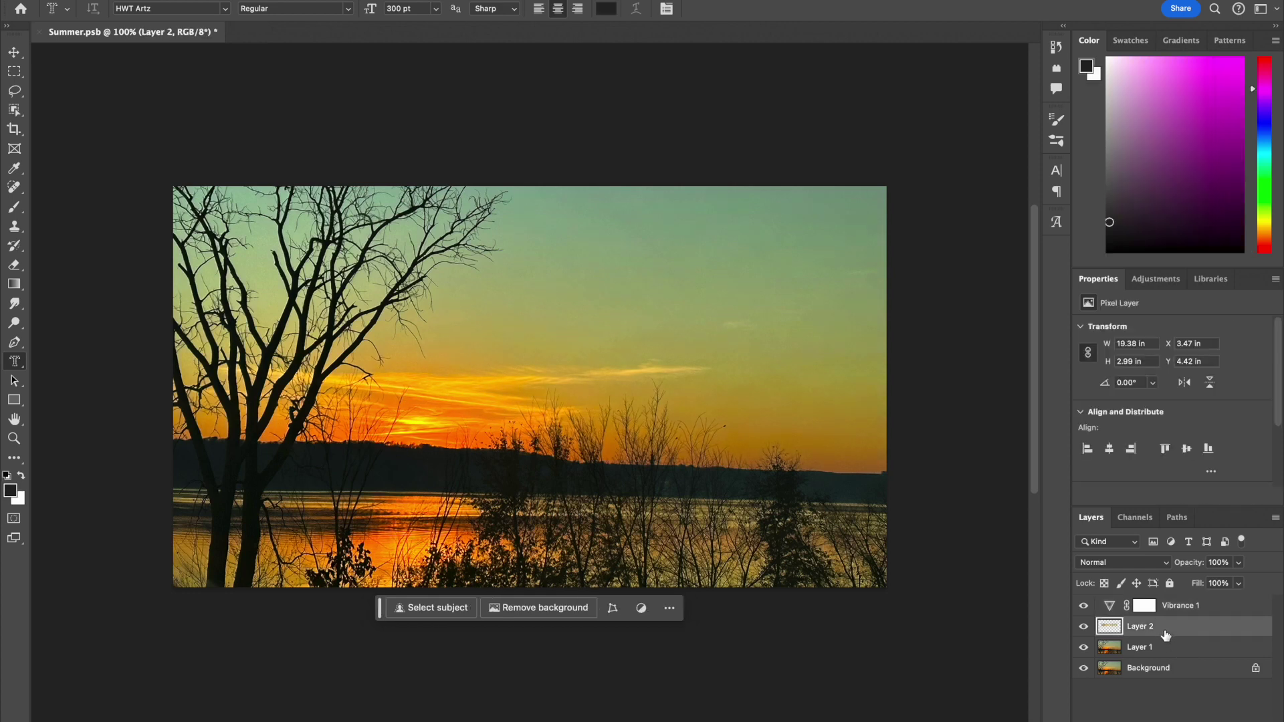
{"action": "right_click", "coordinate": [1212, 604]}
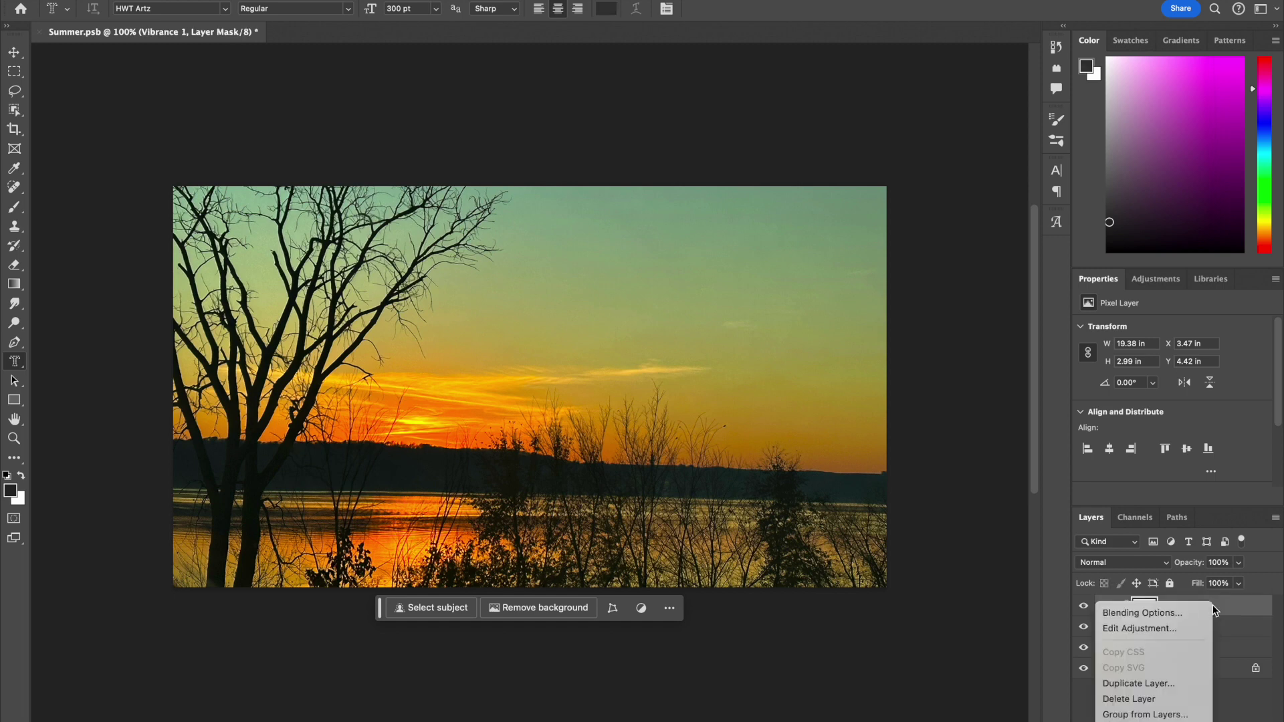
Clip Vibrance 1 to Layer 2, then add a new empty layer above Layer 1.
{"action": "scroll", "coordinate": [1174, 643], "scroll_direction": "down", "scroll_amount": 2}
{"action": "scroll", "coordinate": [1174, 643], "scroll_direction": "down", "scroll_amount": 2}
{"action": "scroll", "coordinate": [1174, 643], "scroll_direction": "down", "scroll_amount": 2}
{"action": "scroll", "coordinate": [1172, 644], "scroll_direction": "down", "scroll_amount": 1}
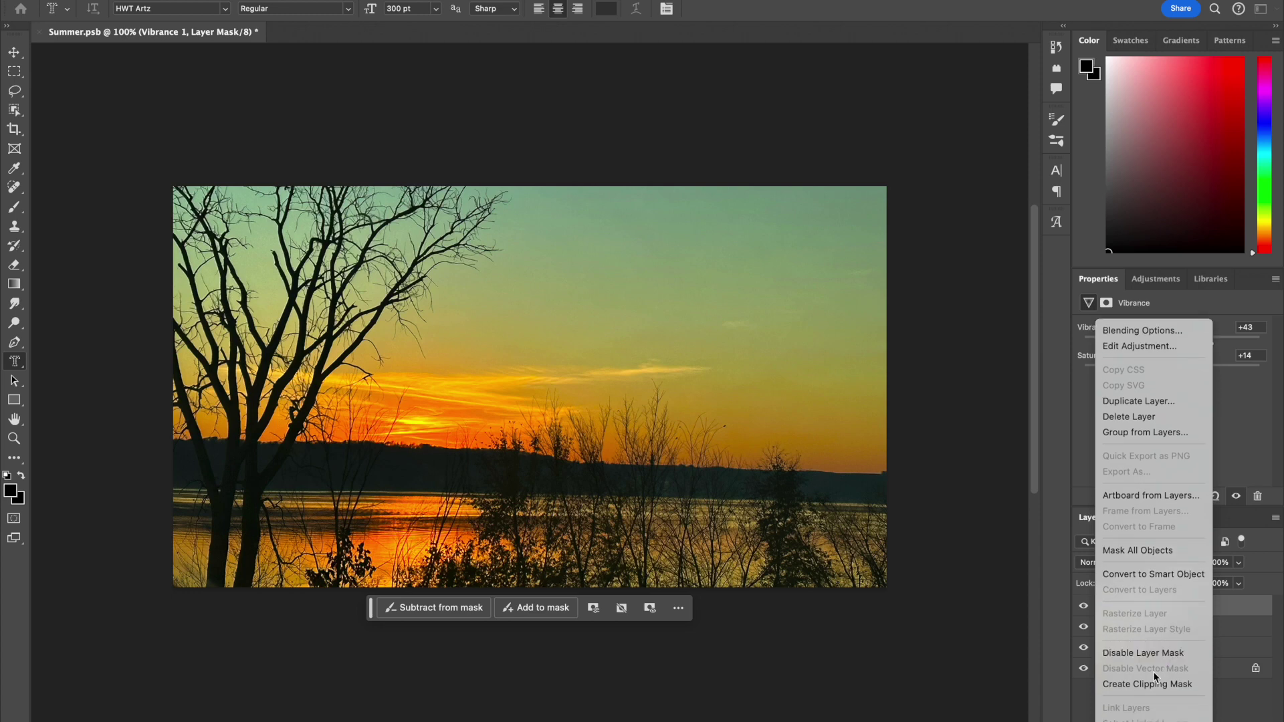
{"action": "left_click", "coordinate": [1147, 680]}
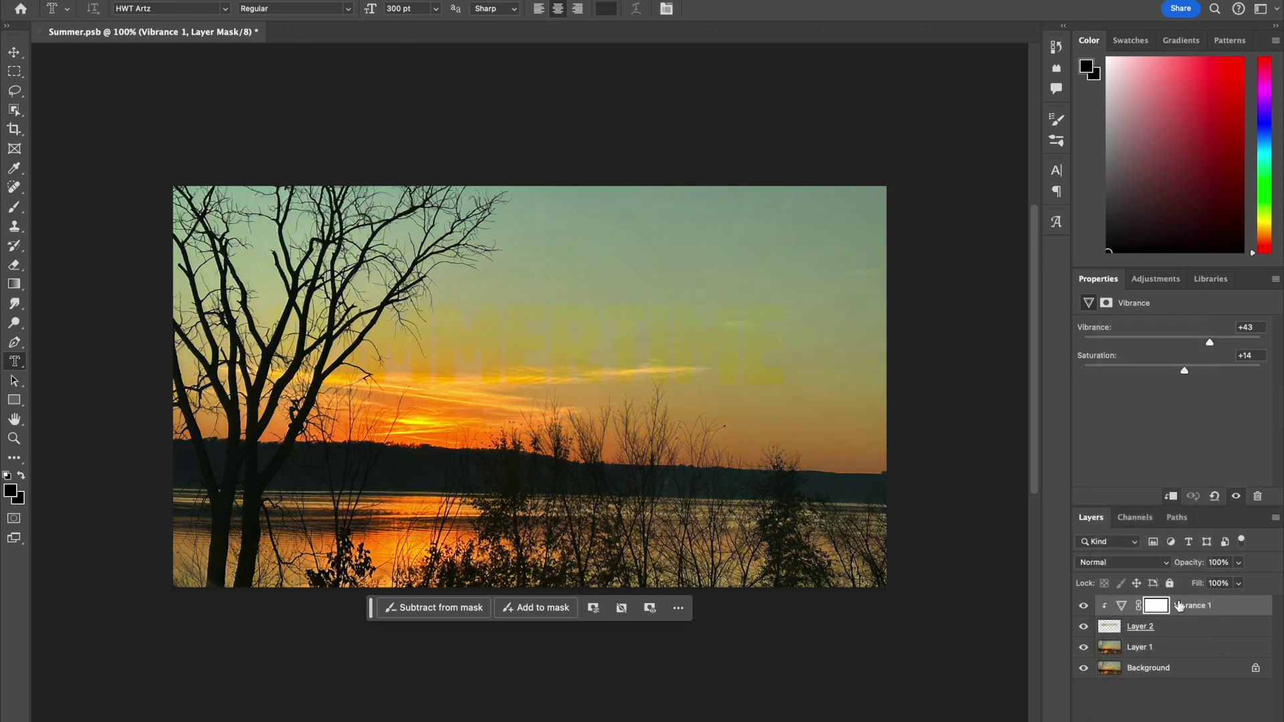
{"action": "left_click", "coordinate": [1182, 650]}
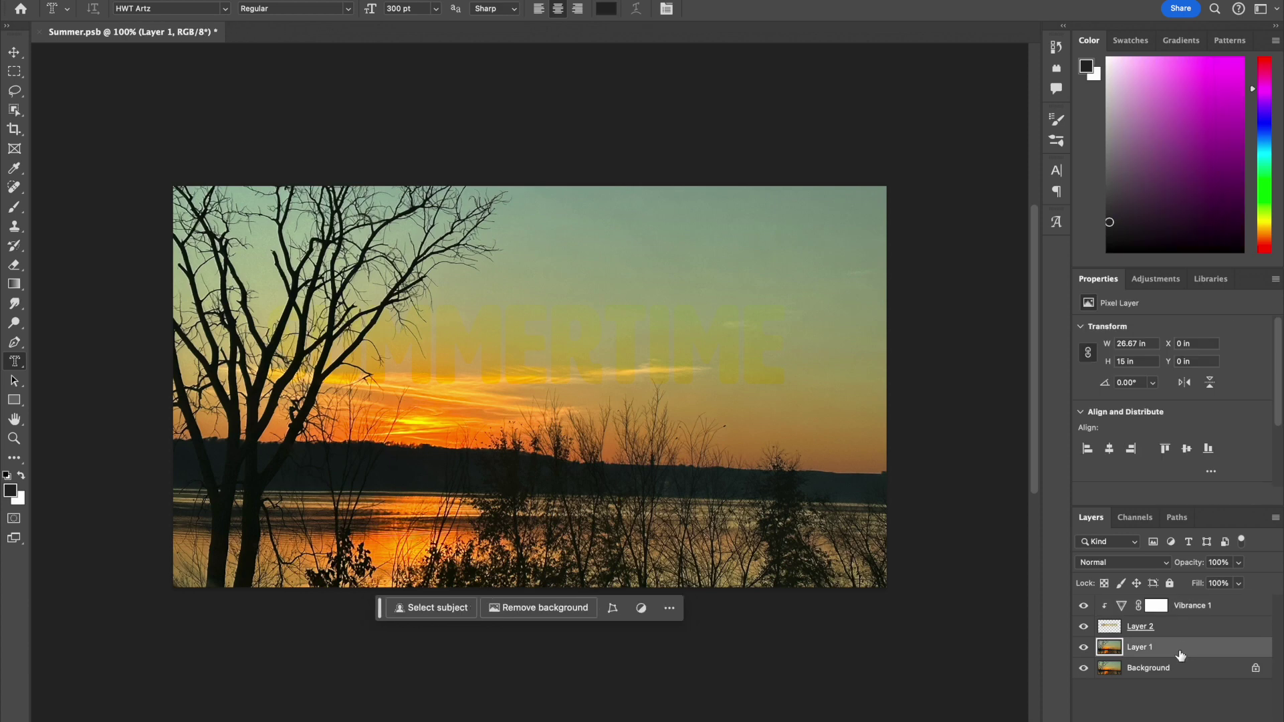
{"action": "key", "text": "ctrl+shift+alt+n"}
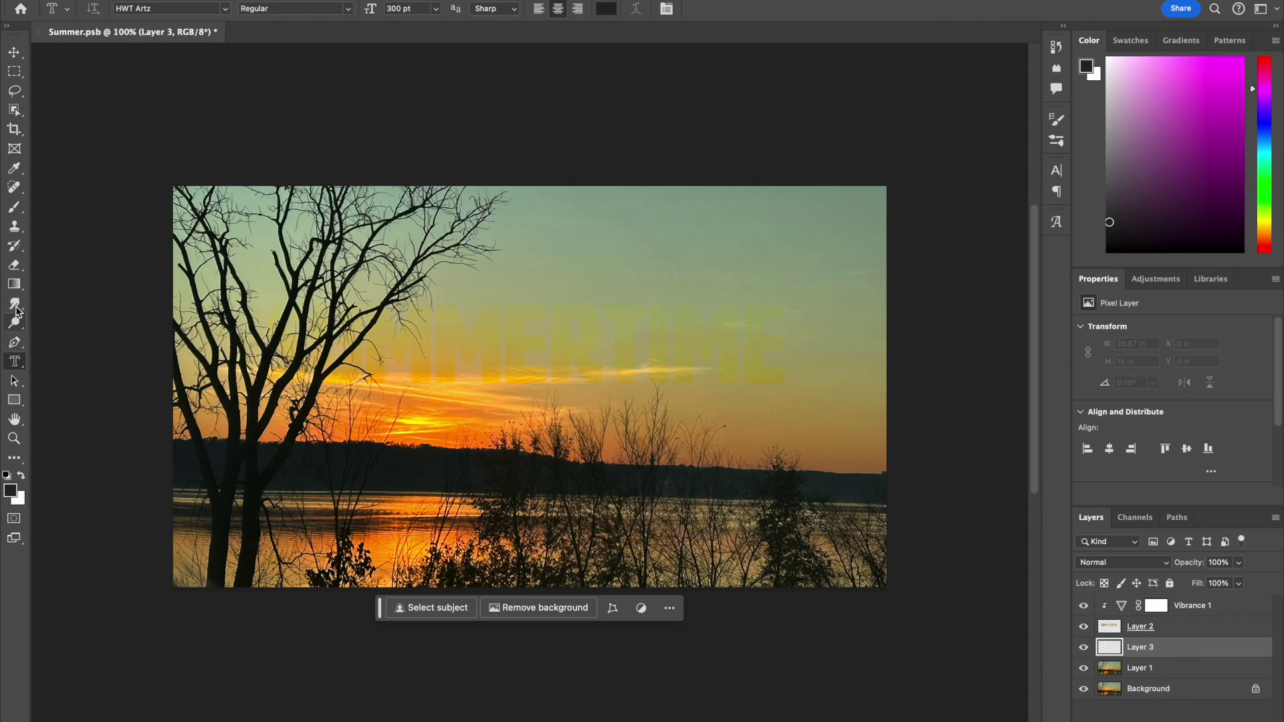
Sample a dark olive foreground colour from the photo with the Eyedropper.
{"action": "left_click", "coordinate": [13, 169]}
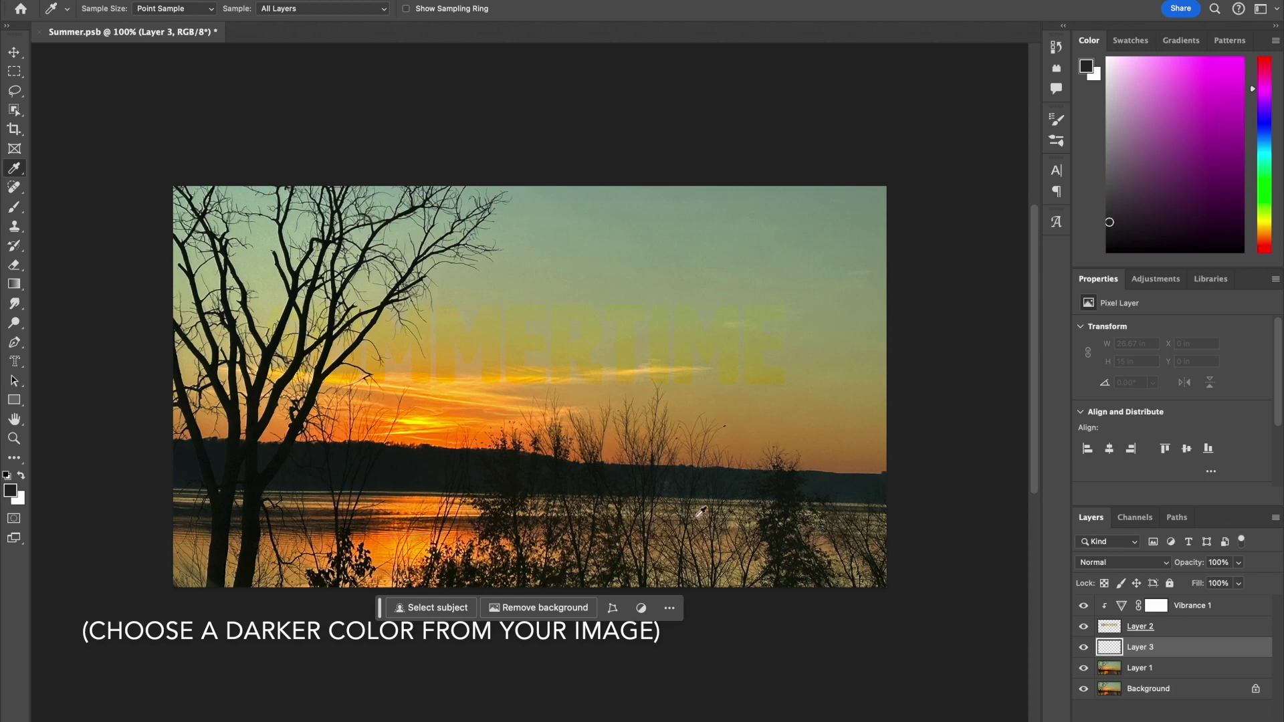
{"action": "left_click", "coordinate": [458, 516]}
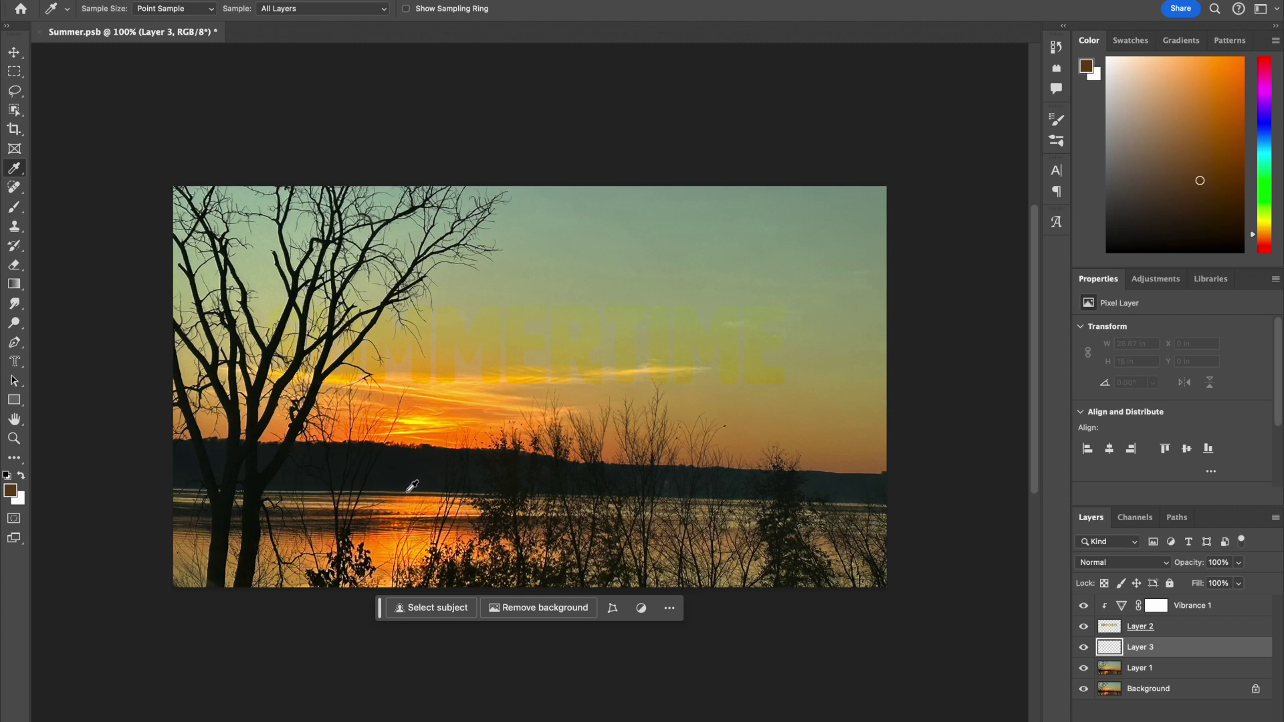
{"action": "left_click", "coordinate": [407, 490]}
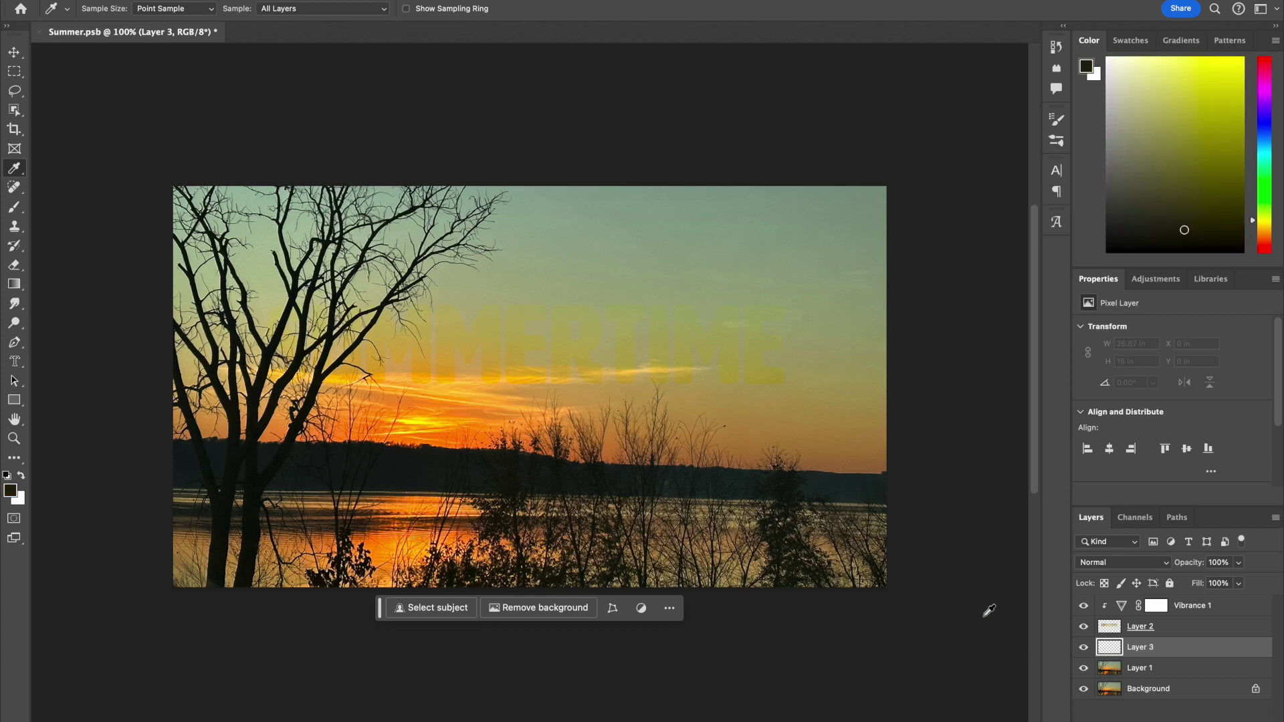
Clip Layer 3 to Layer 1 and fill it with the dark olive colour.
{"action": "right_click", "coordinate": [1157, 654]}
{"action": "left_click", "coordinate": [1074, 672]}
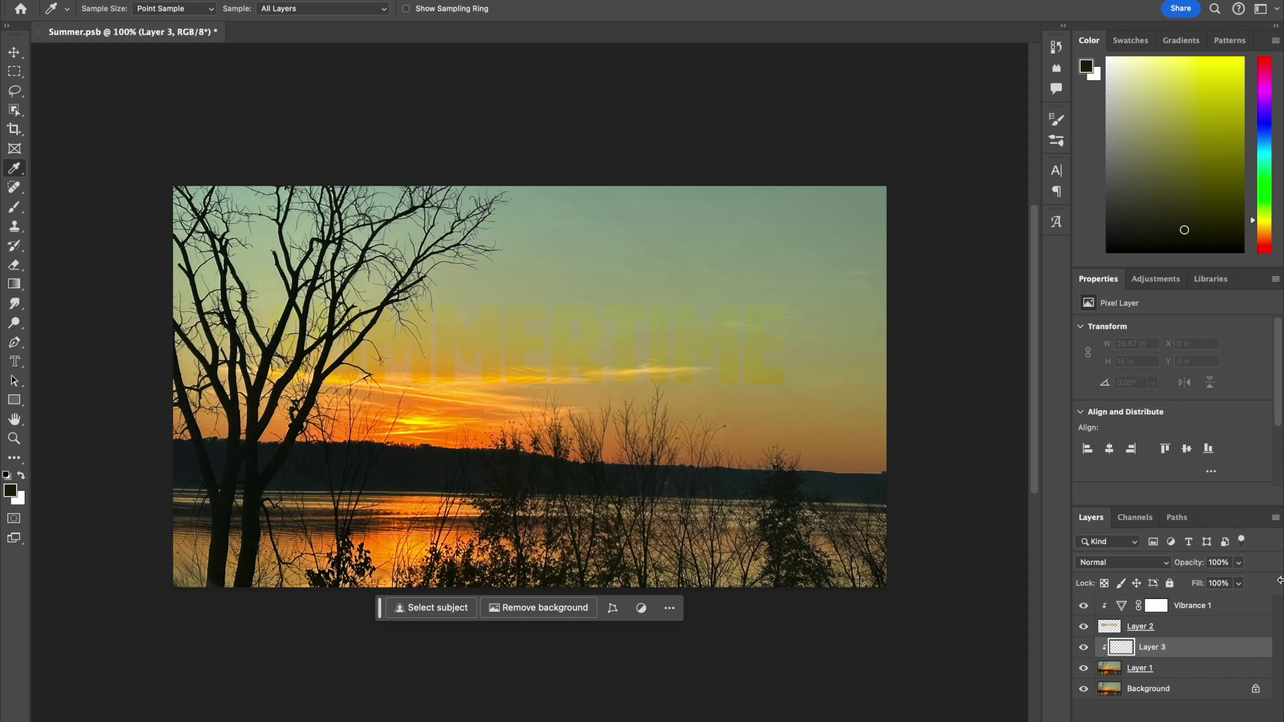
{"action": "key", "text": "alt+BackSpace"}
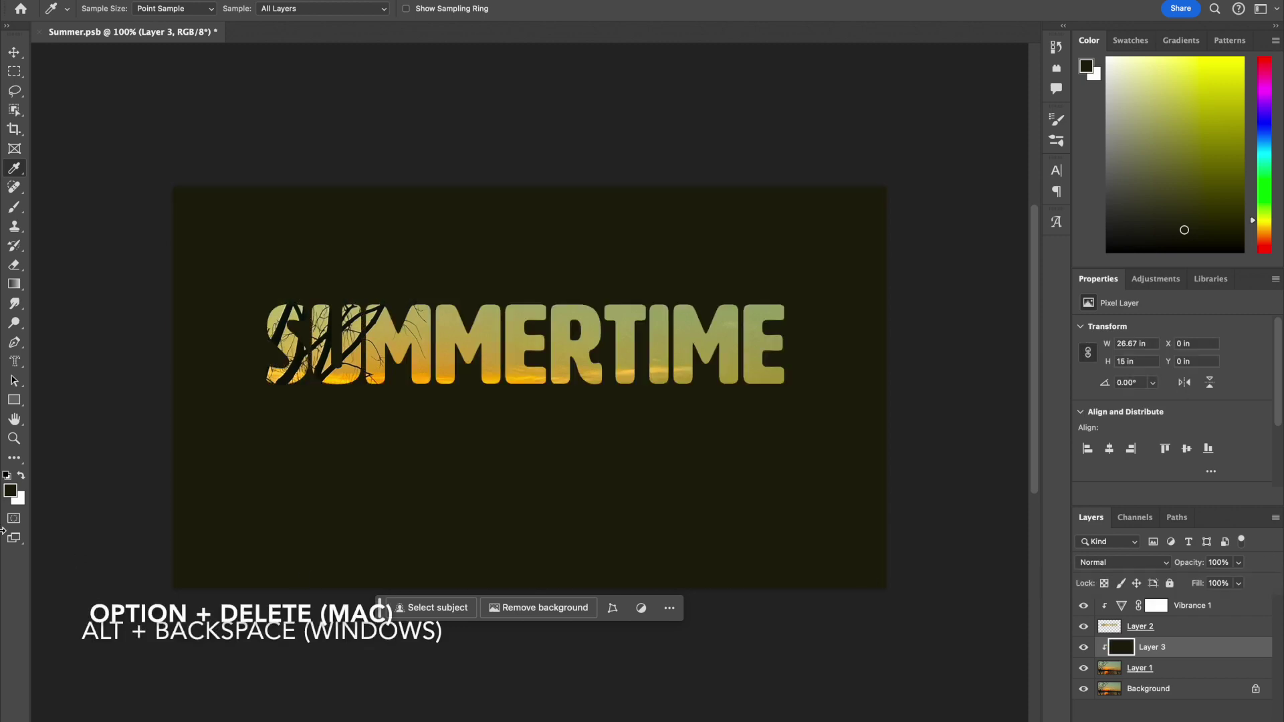
Set Layer 3's blend mode to Soft Light.
{"action": "left_click", "coordinate": [1169, 568]}
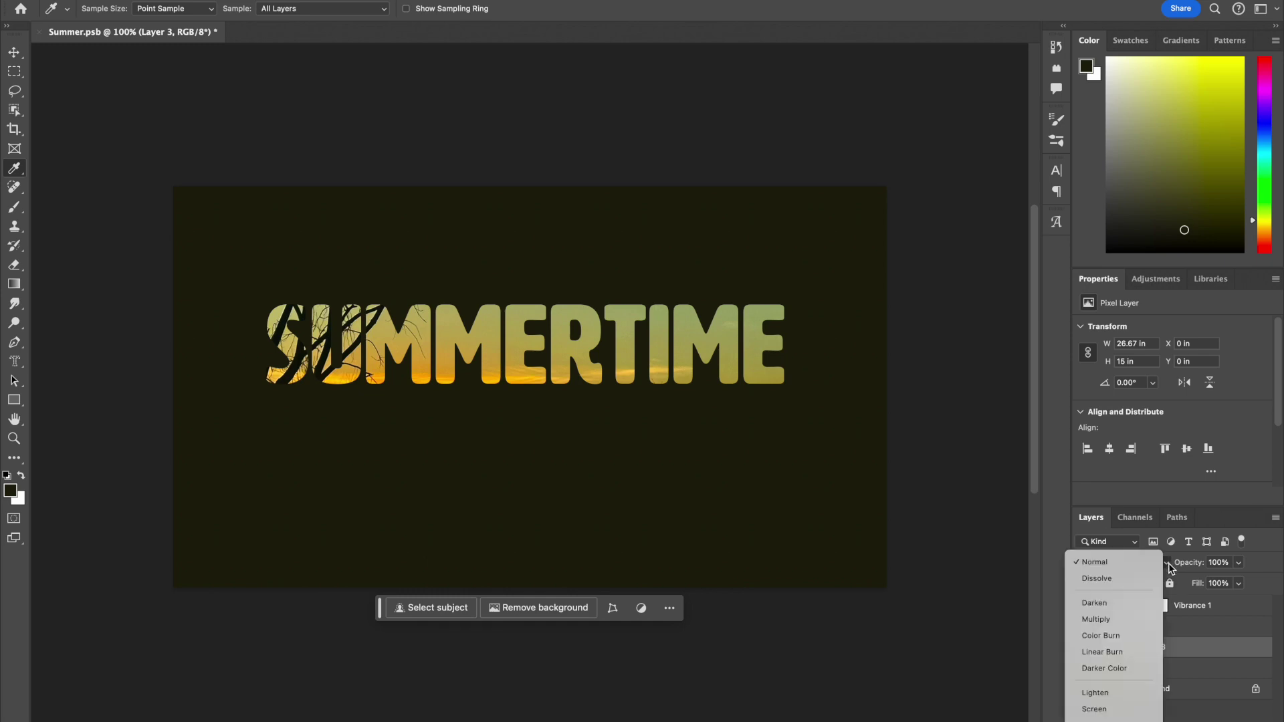
{"action": "scroll", "coordinate": [1117, 669], "scroll_direction": "down", "scroll_amount": 2}
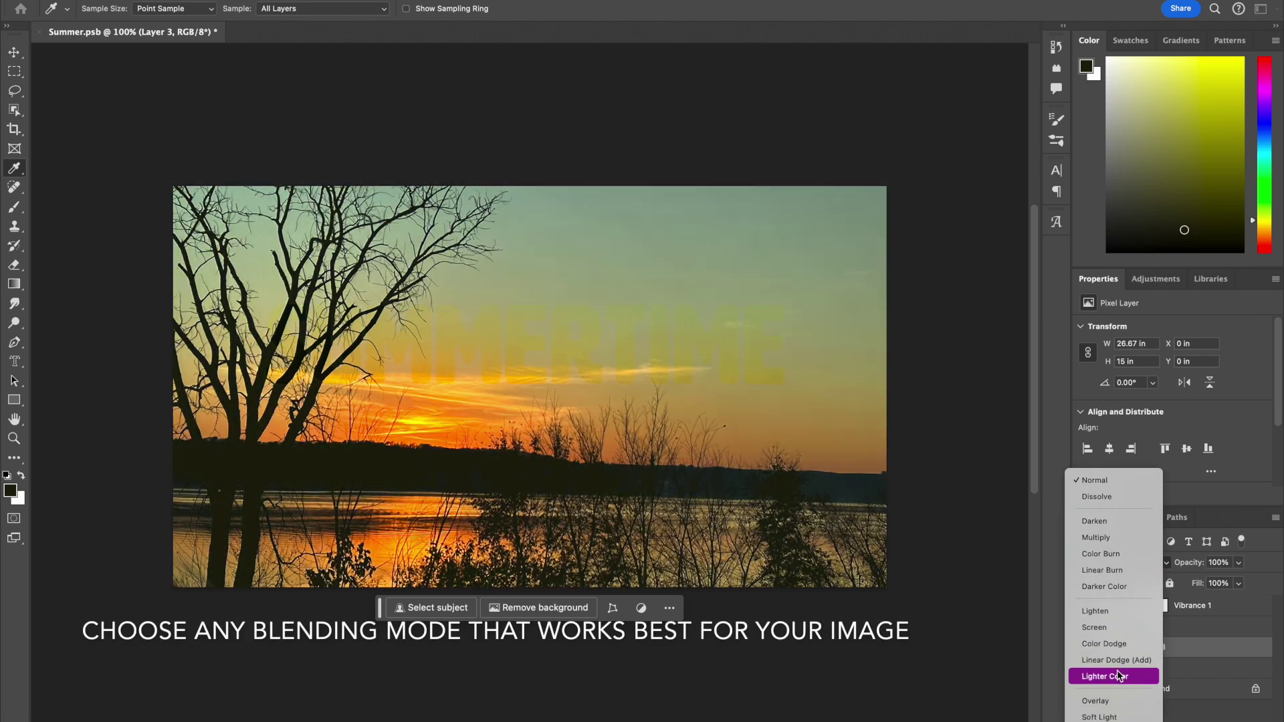
{"action": "scroll", "coordinate": [1115, 685], "scroll_direction": "down", "scroll_amount": 2}
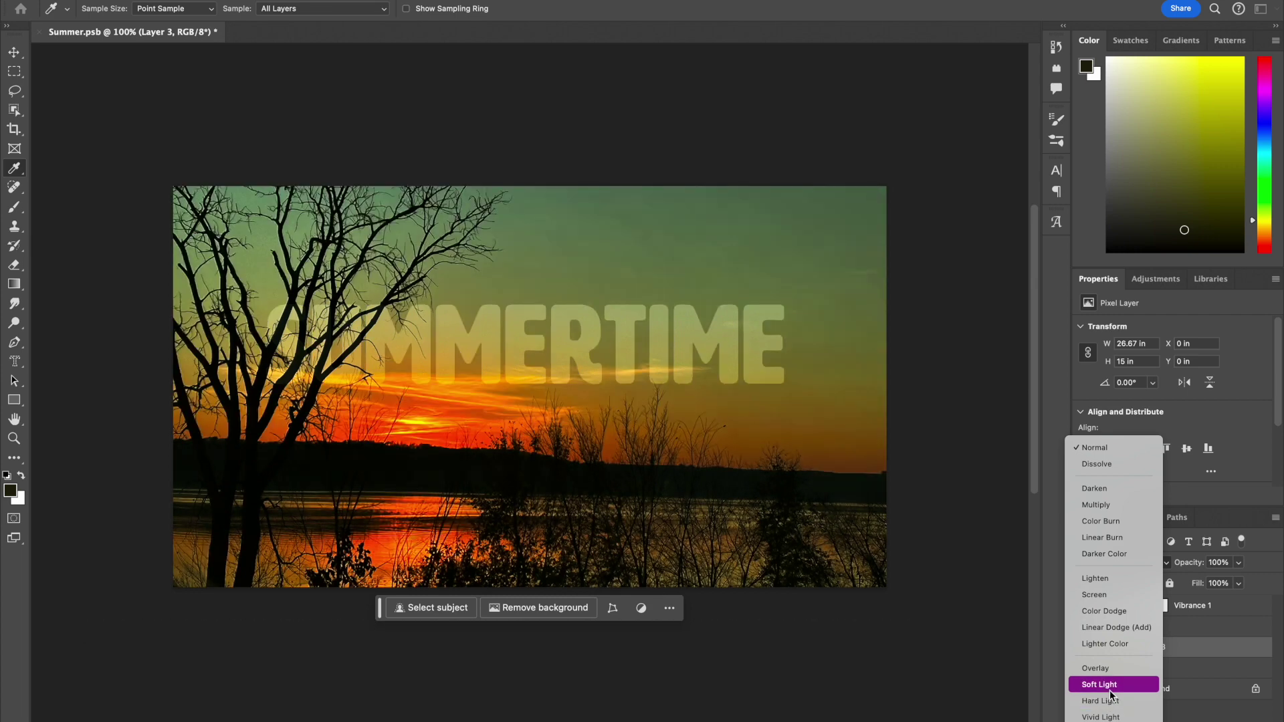
{"action": "left_click", "coordinate": [1111, 695]}
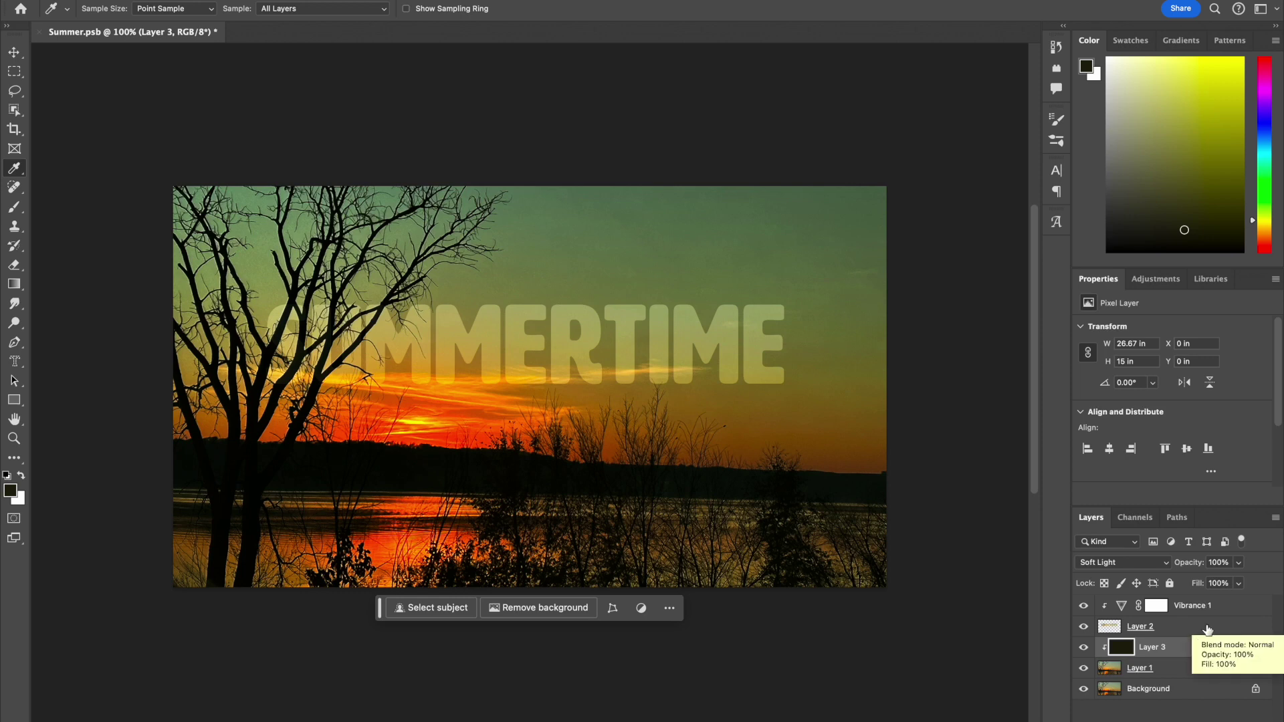
{"action": "left_click", "coordinate": [1211, 627]}
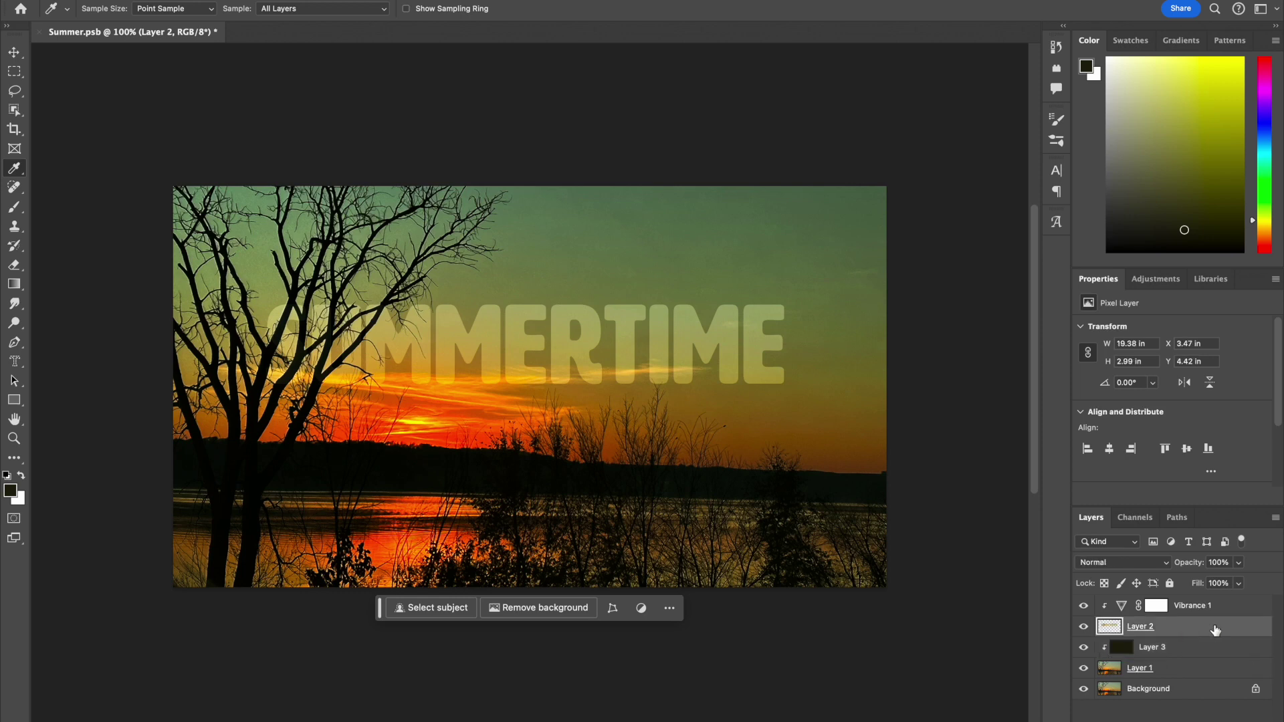
Add a Color Overlay effect to Layer 2 at about 27% opacity.
{"action": "double_click", "coordinate": [1215, 630]}
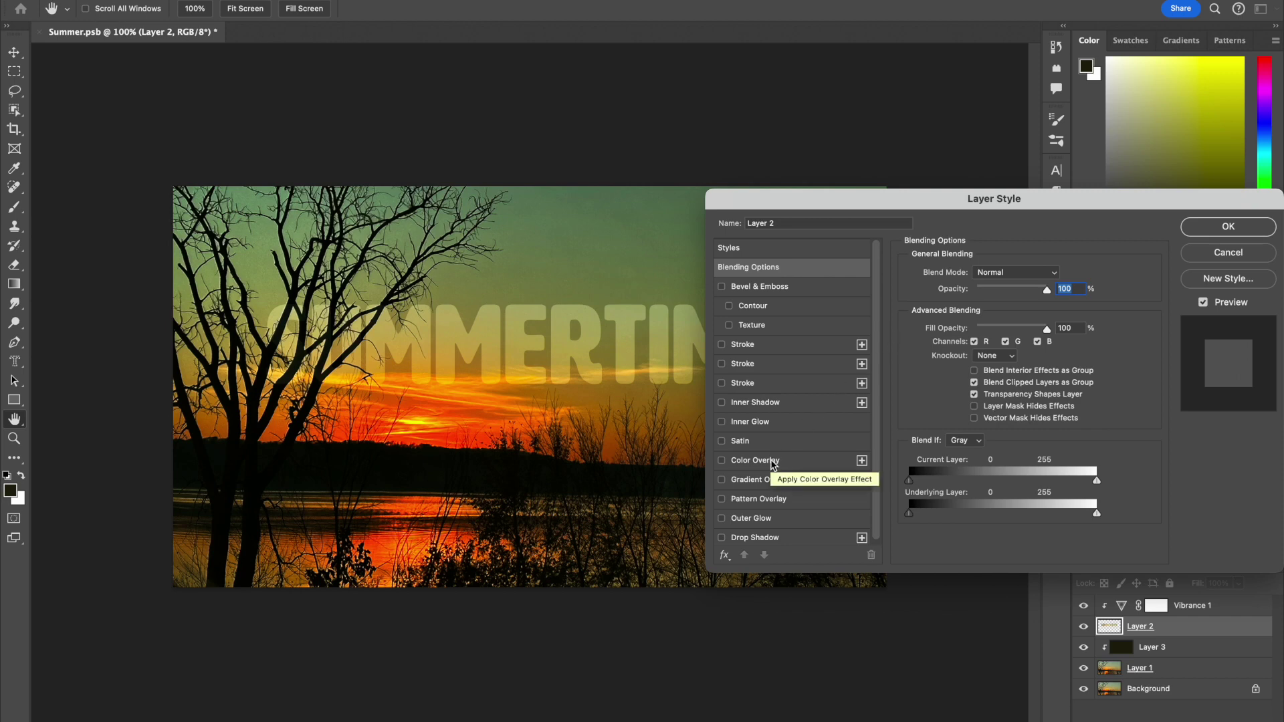
{"action": "left_click", "coordinate": [755, 460]}
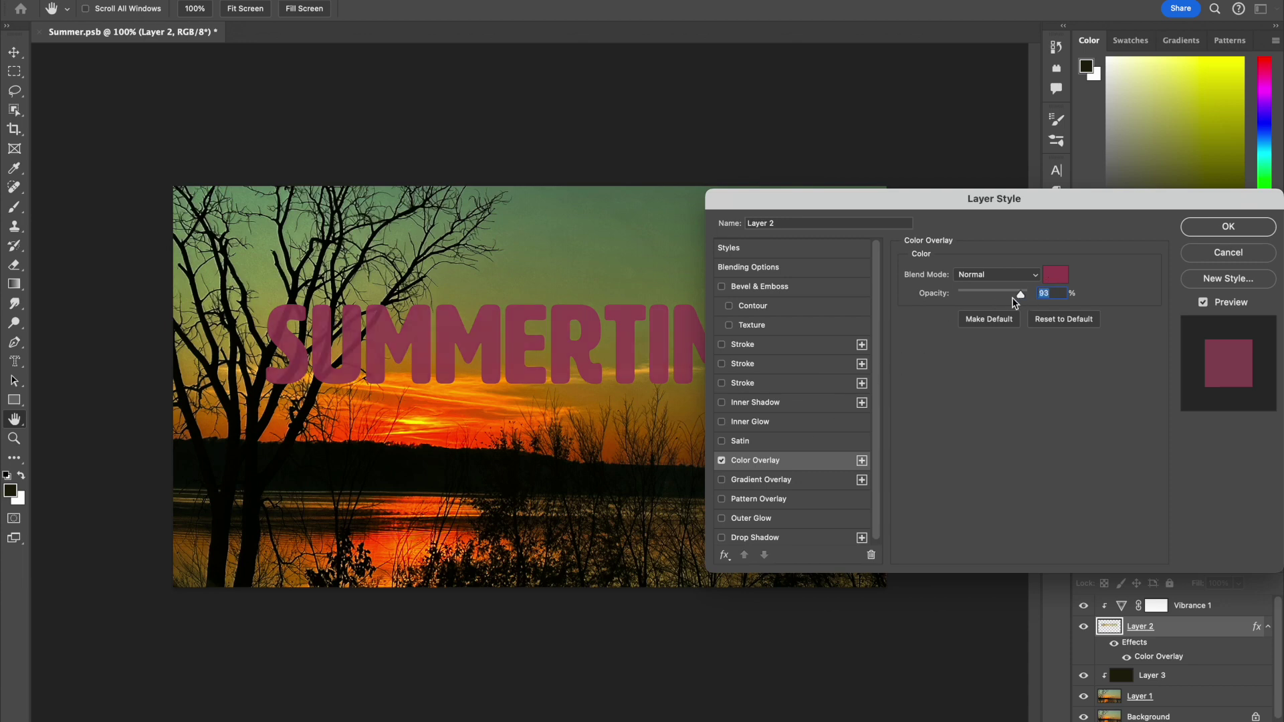
{"action": "left_click_drag", "start_coordinate": [1028, 295], "coordinate": [976, 294]}
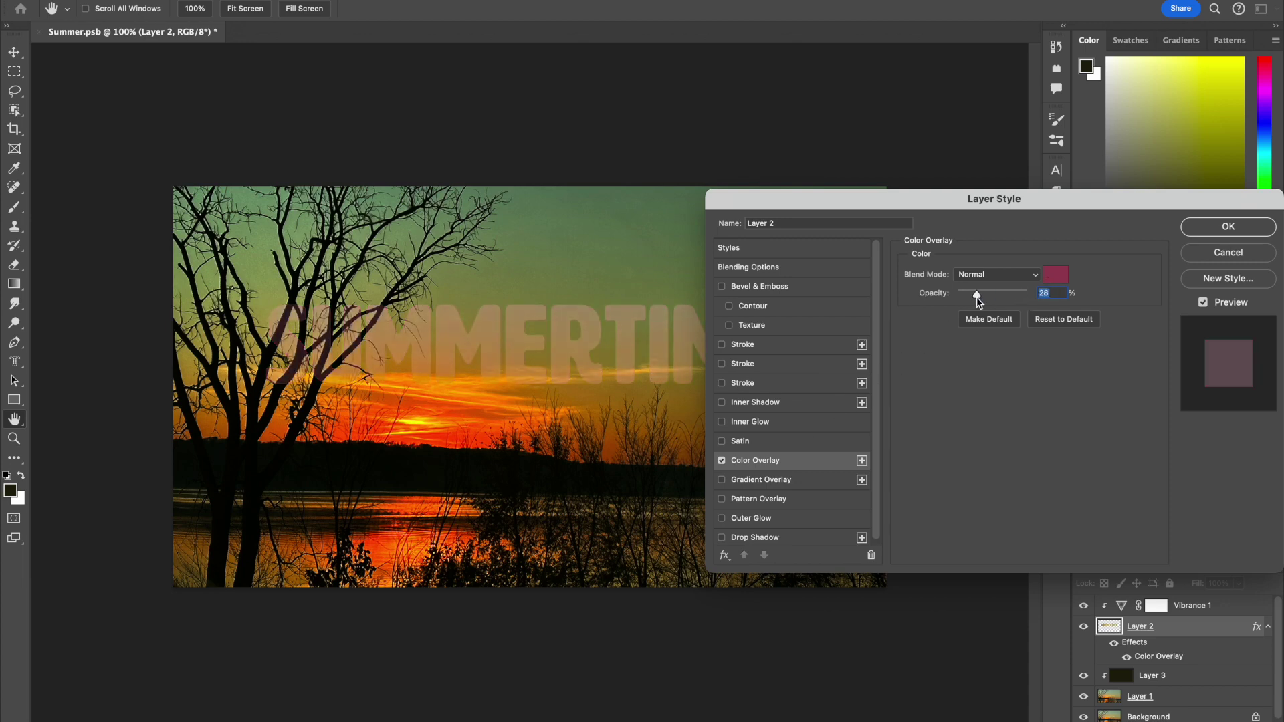
{"action": "left_click_drag", "start_coordinate": [976, 297], "coordinate": [978, 298]}
Set the overlay colour to an orange sampled from the sunset and apply the style.
{"action": "left_click", "coordinate": [1048, 277]}
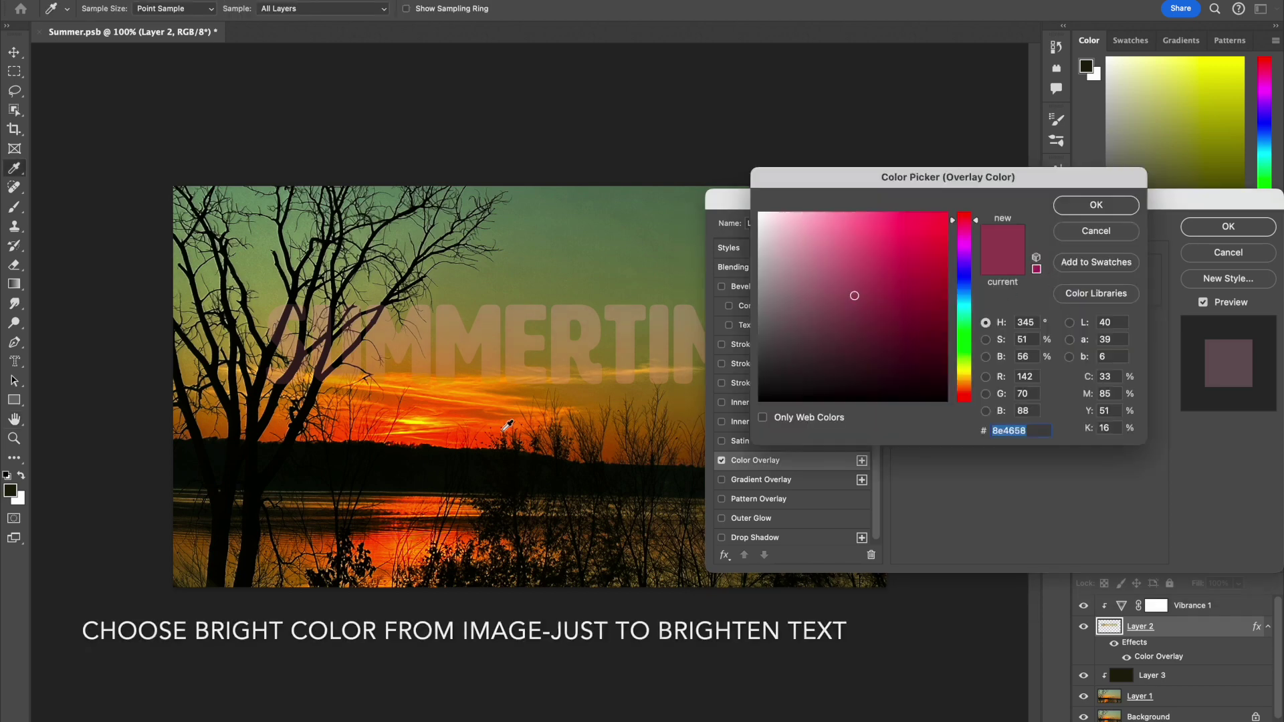
{"action": "left_click", "coordinate": [445, 432]}
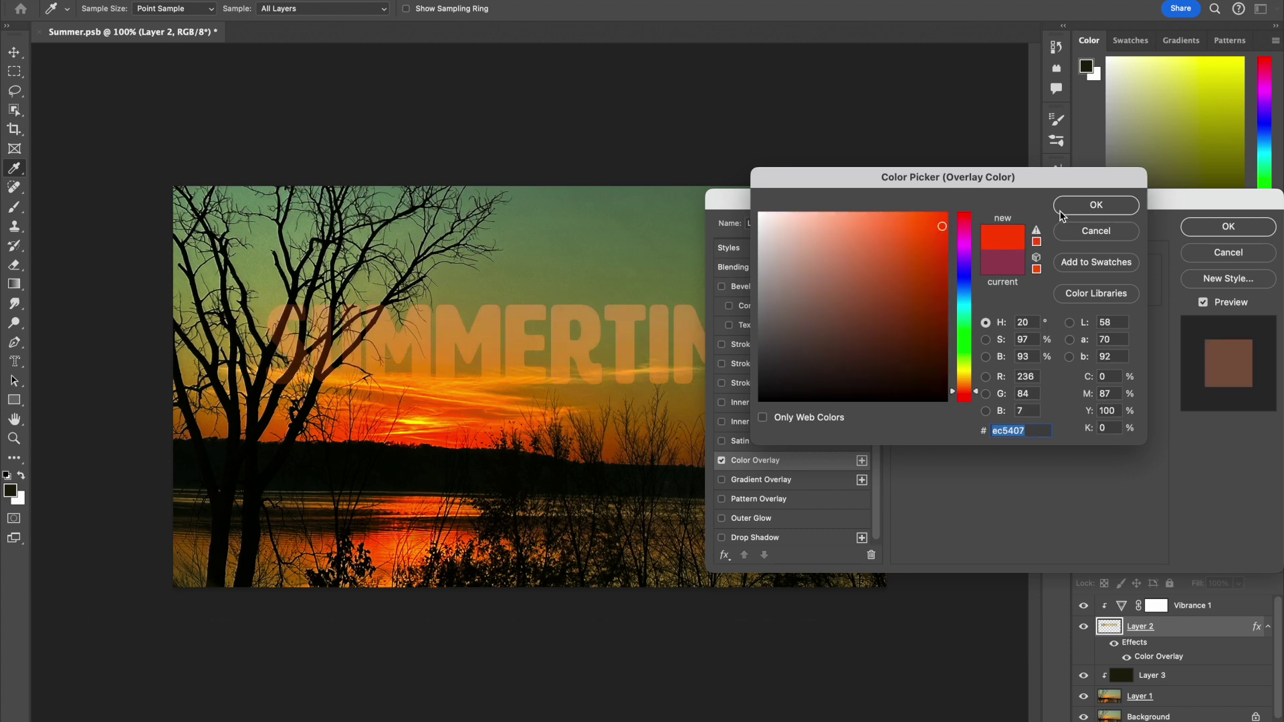
{"action": "left_click", "coordinate": [418, 421]}
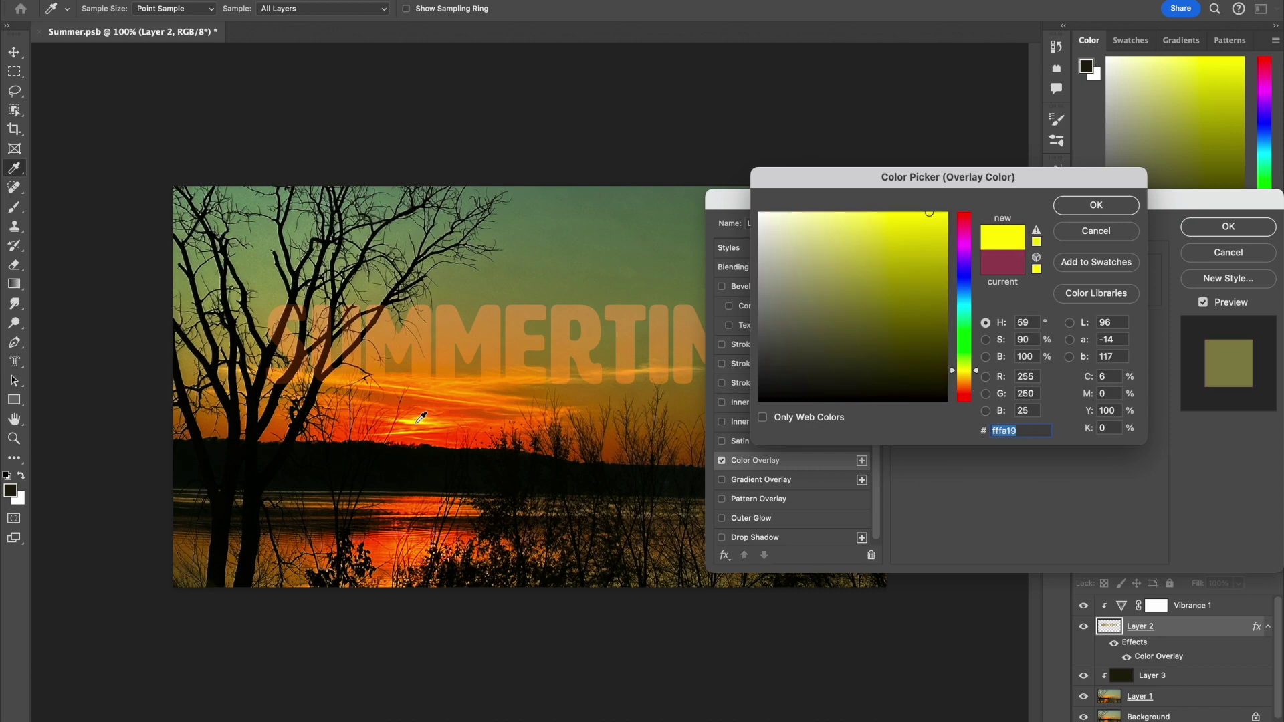
{"action": "left_click", "coordinate": [495, 394]}
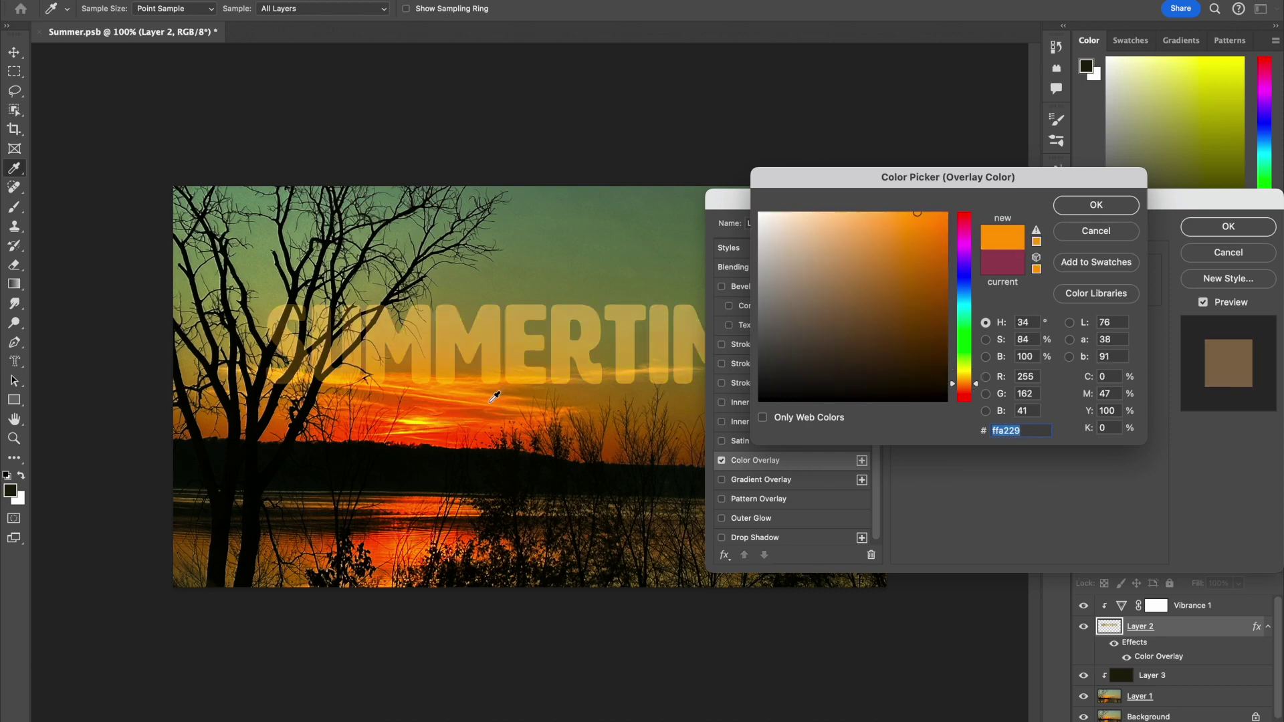
{"action": "left_click", "coordinate": [1069, 209]}
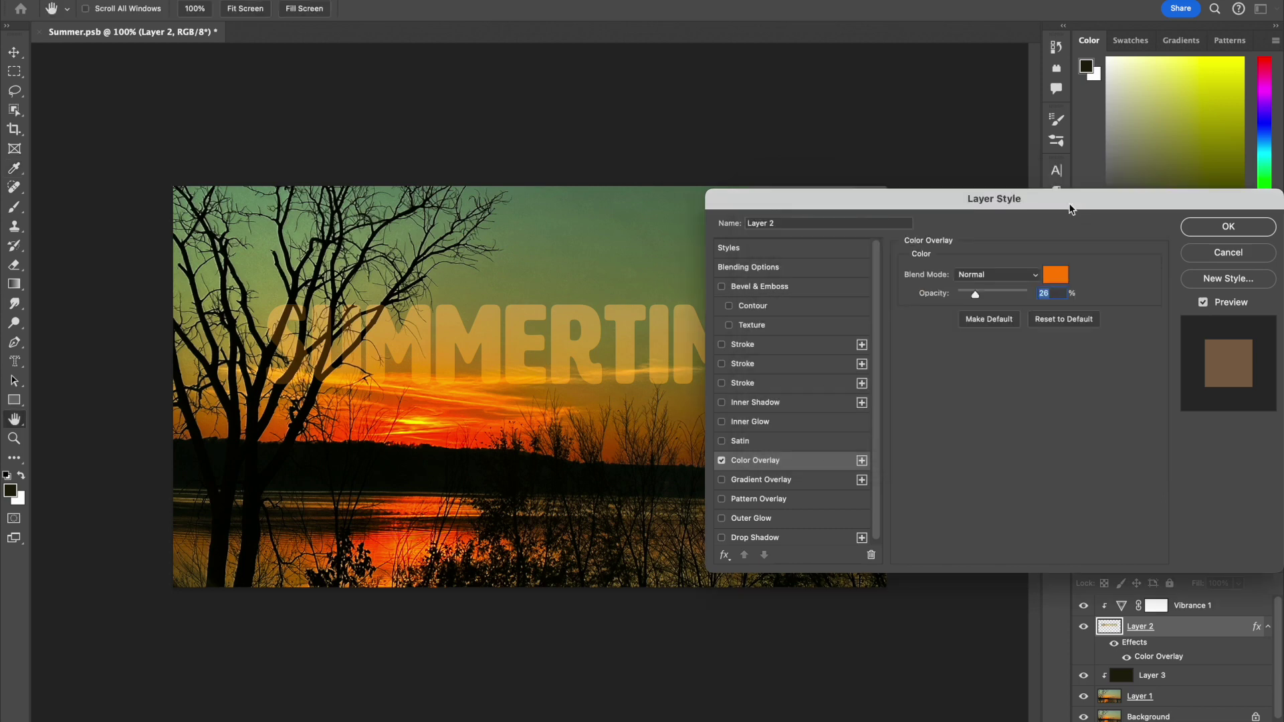
{"action": "left_click_drag", "start_coordinate": [977, 298], "coordinate": [978, 303]}
{"action": "left_click", "coordinate": [1203, 228]}
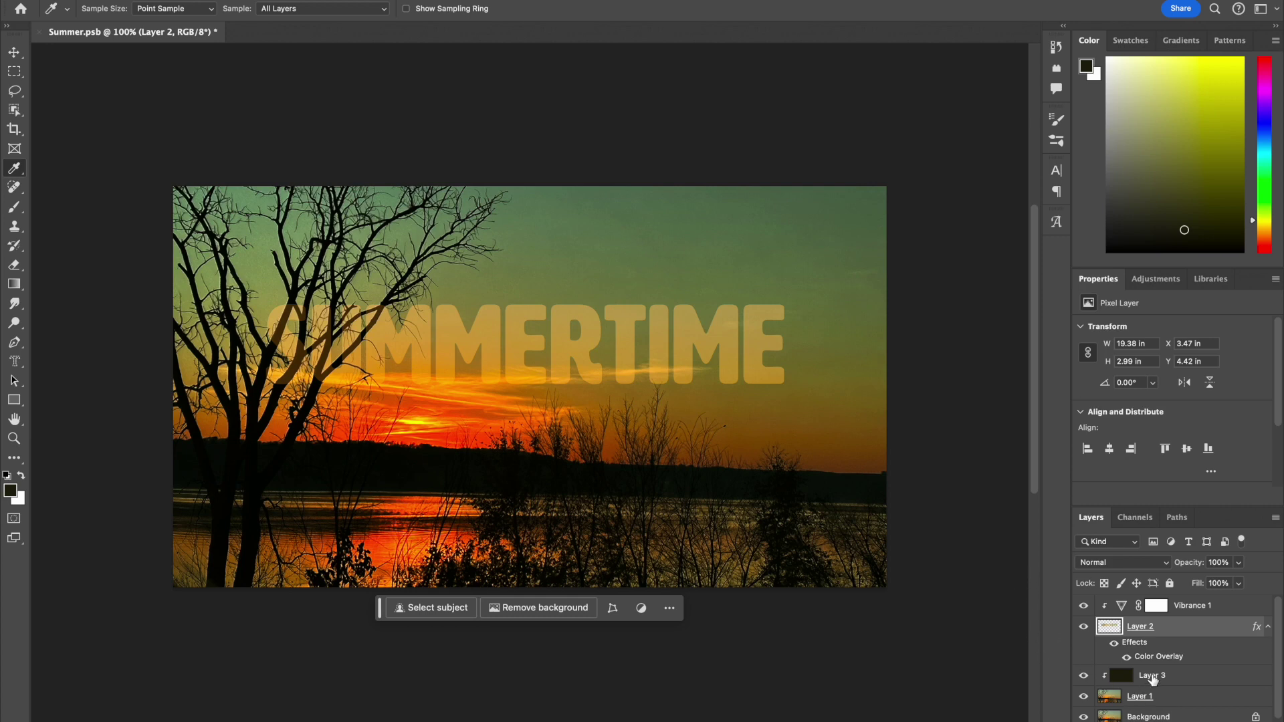
Scroll to review the finished translucent orange SUMMERTIME overlay.
{"action": "scroll", "coordinate": [1203, 634], "scroll_direction": "down", "scroll_amount": 1}
{"action": "scroll", "coordinate": [1203, 634], "scroll_direction": "up", "scroll_amount": 1}
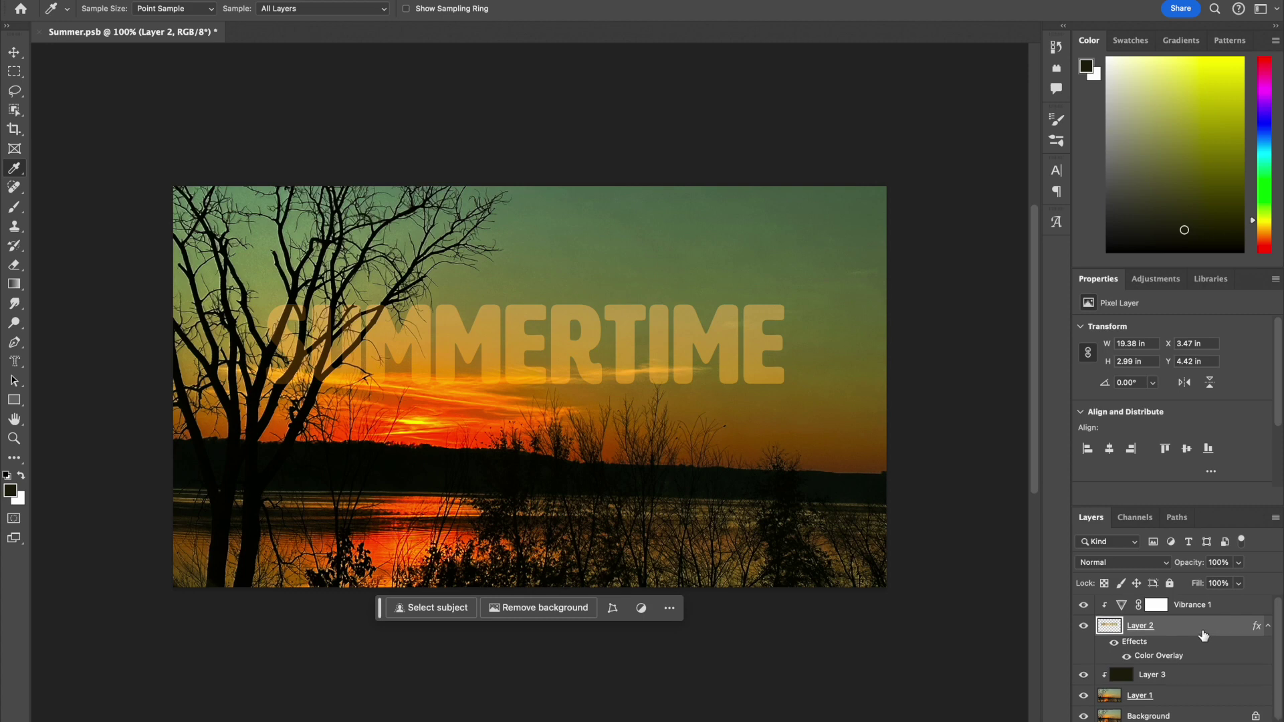